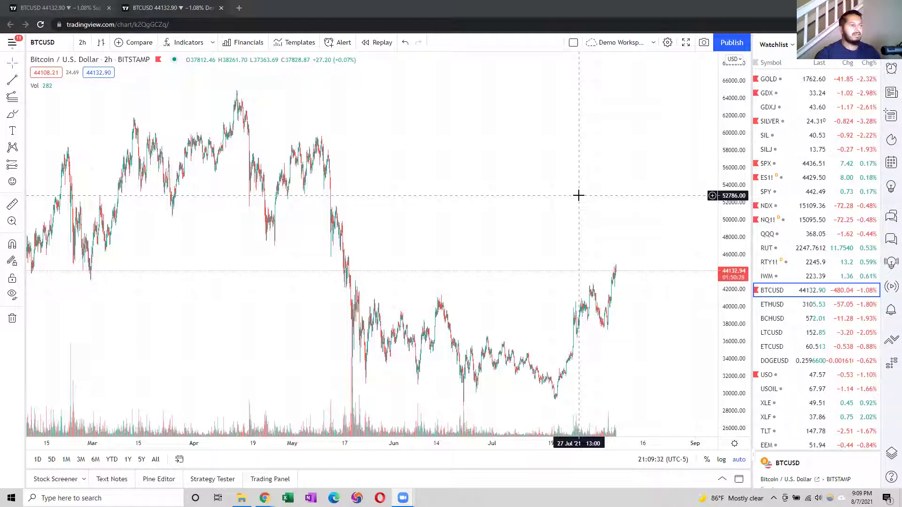
Examine the 2-hour BTCUSD chart from the spring 2021 highs through the July low and the following rally.
drag(583, 189, 509, 145)
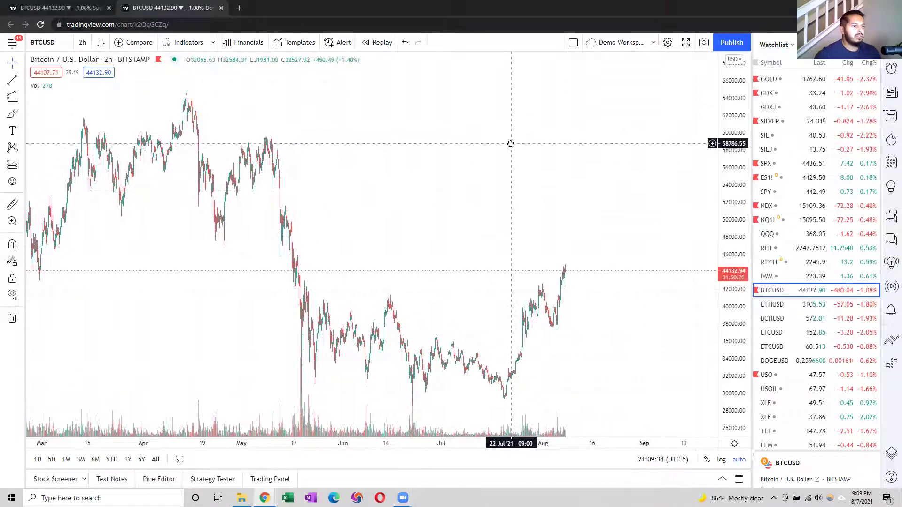
drag(719, 176, 705, 187)
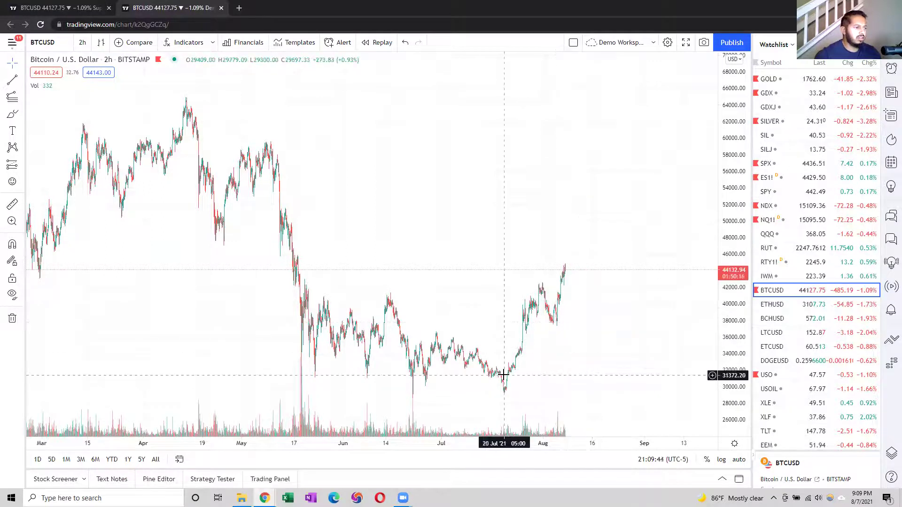
drag(497, 336, 484, 271)
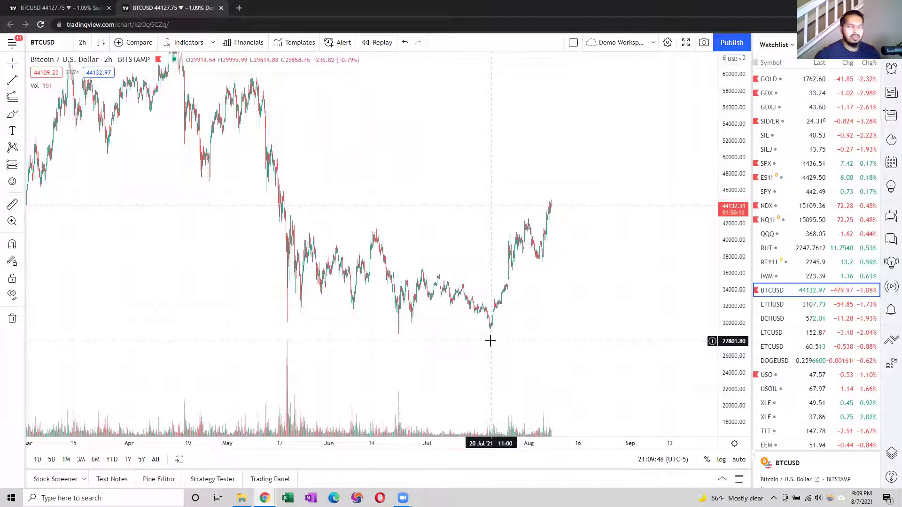
drag(492, 250, 547, 294)
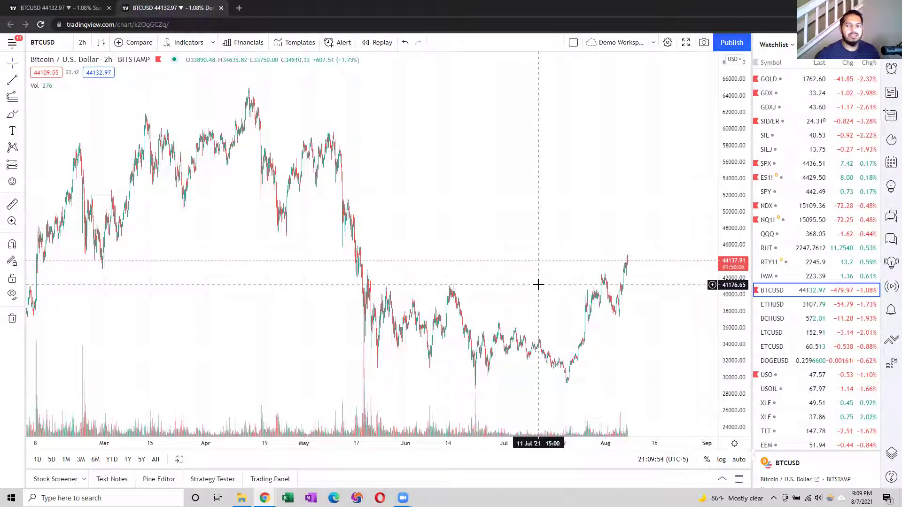
drag(731, 115, 694, 184)
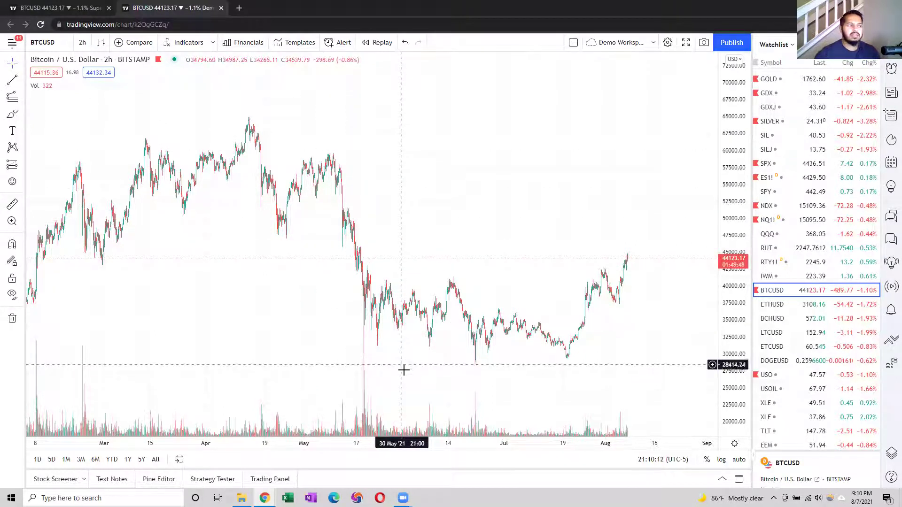
drag(412, 346, 428, 327)
drag(736, 108, 735, 126)
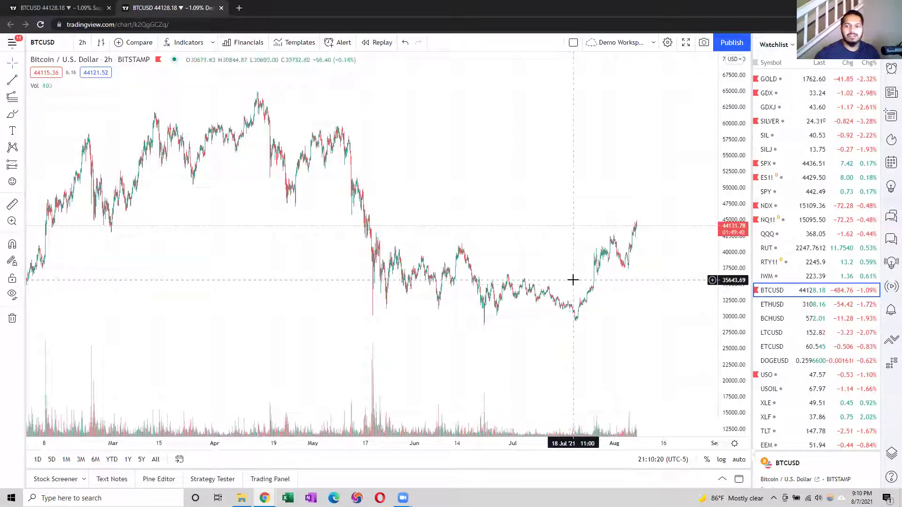
drag(492, 339, 497, 341)
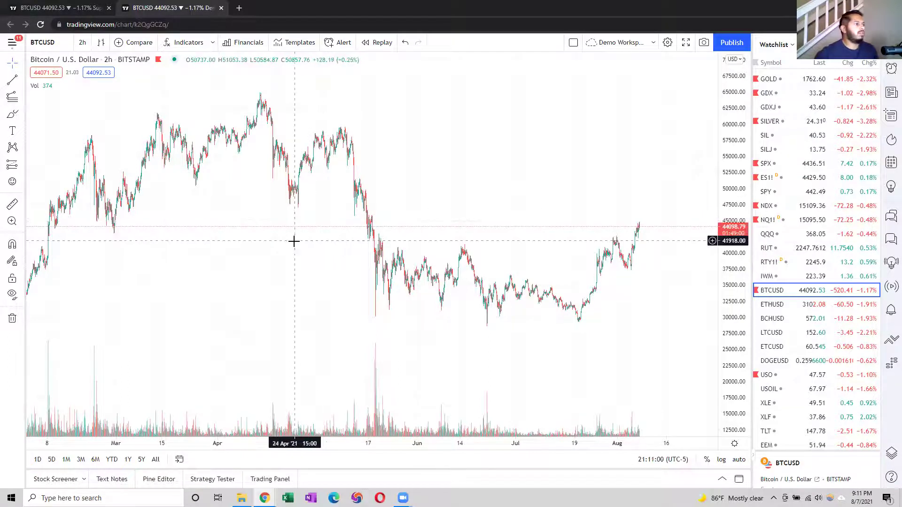
Change the BTCUSD chart from the 2-hour to the 1-day interval and fit its price scale to the longer history.
scroll(294, 241, down, 2)
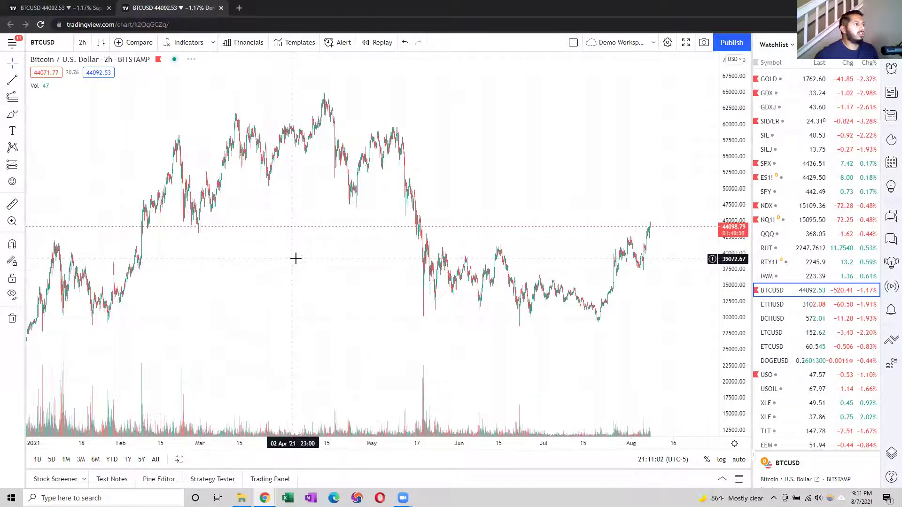
click(85, 44)
click(113, 277)
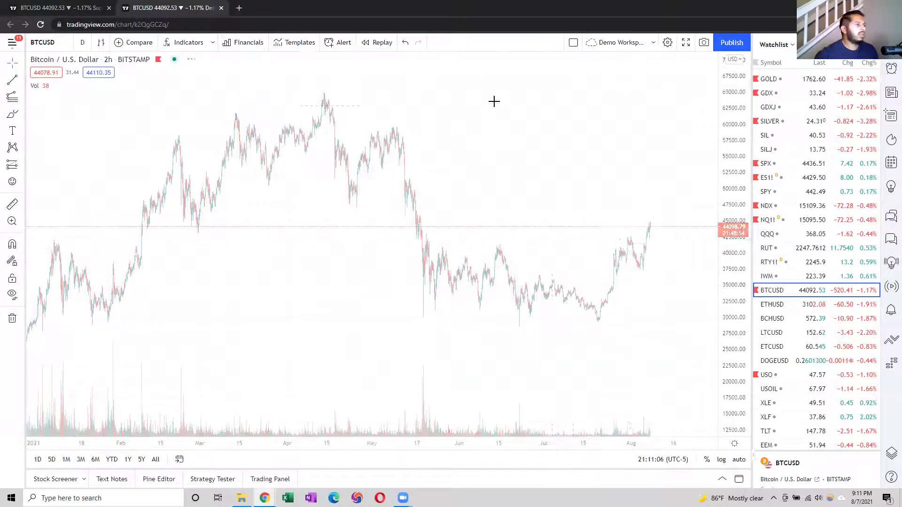
drag(736, 145, 331, 73)
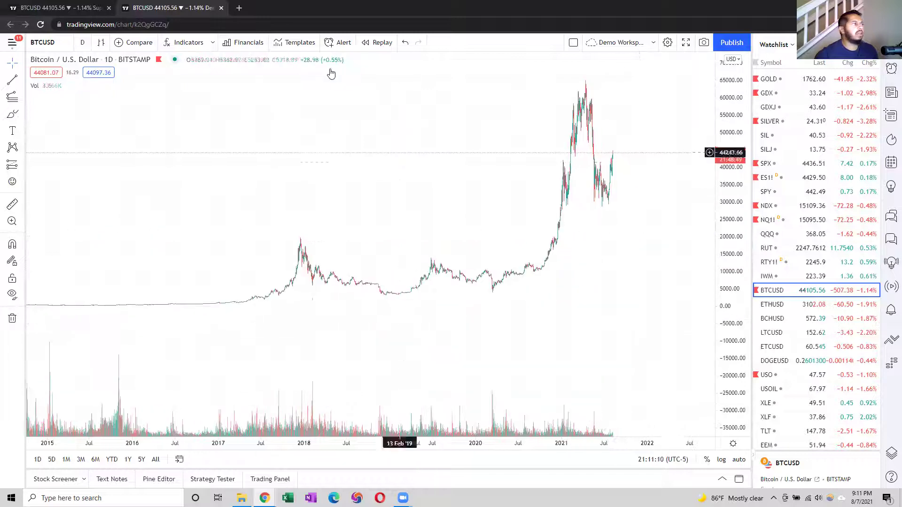
Glance at the annotated long-term Bitcoin chart and examine the plain daily chart from its earliest data through the 2017 and 2021 peaks.
click(47, 4)
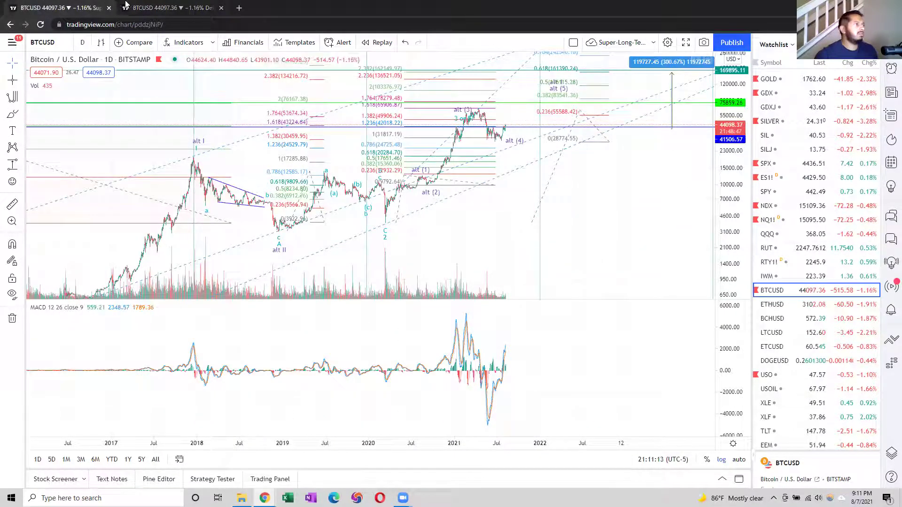
click(171, 8)
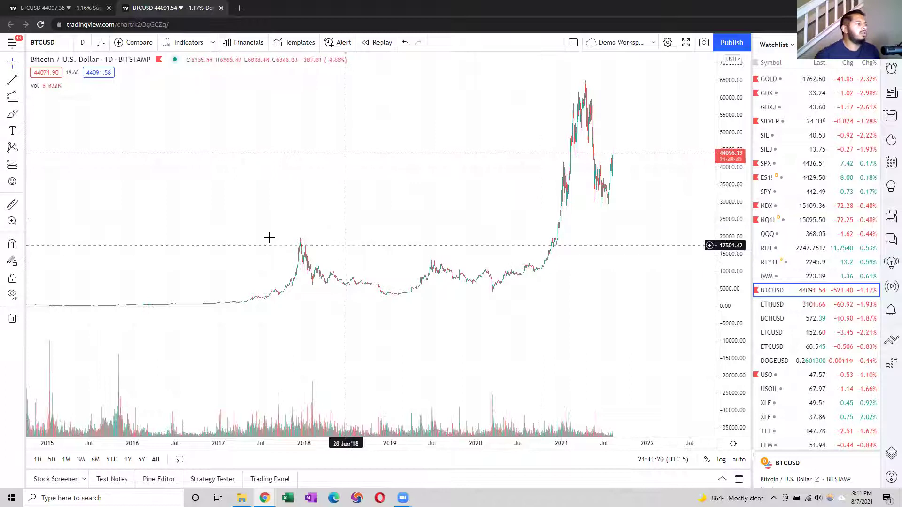
drag(324, 212, 421, 208)
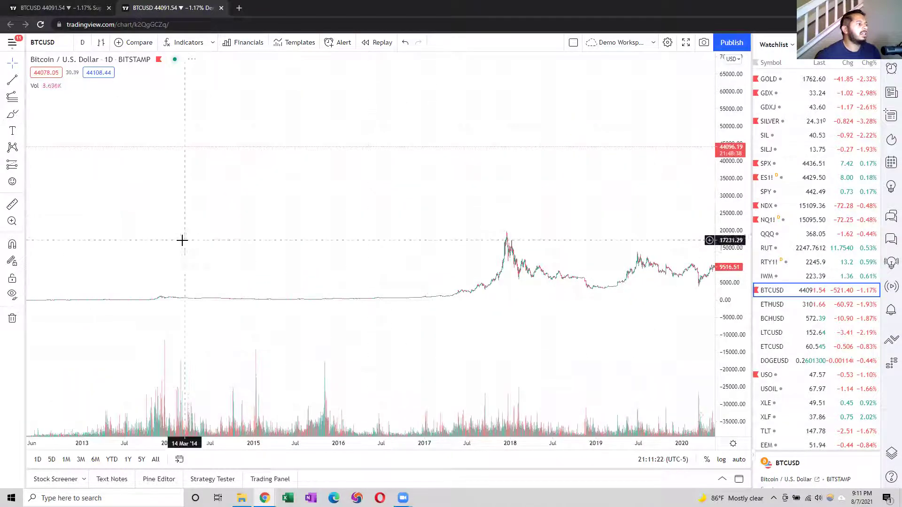
drag(189, 256, 314, 246)
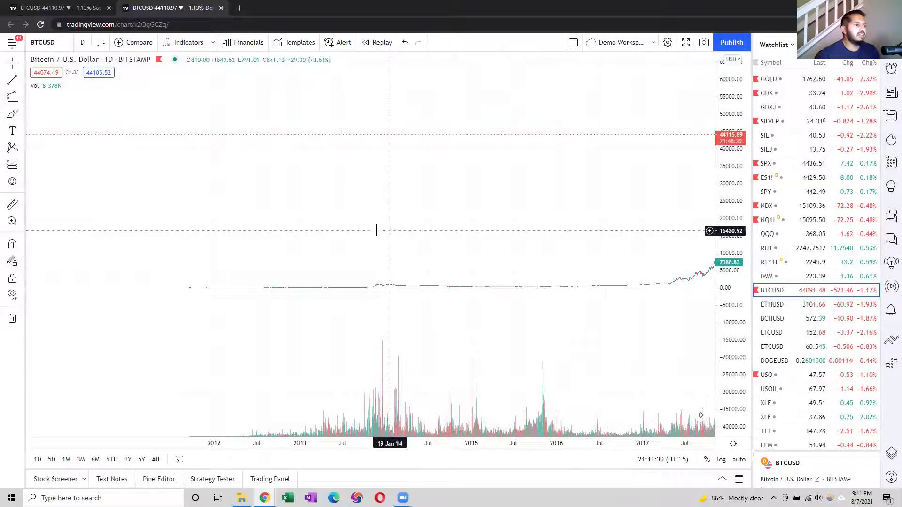
drag(376, 229, 248, 232)
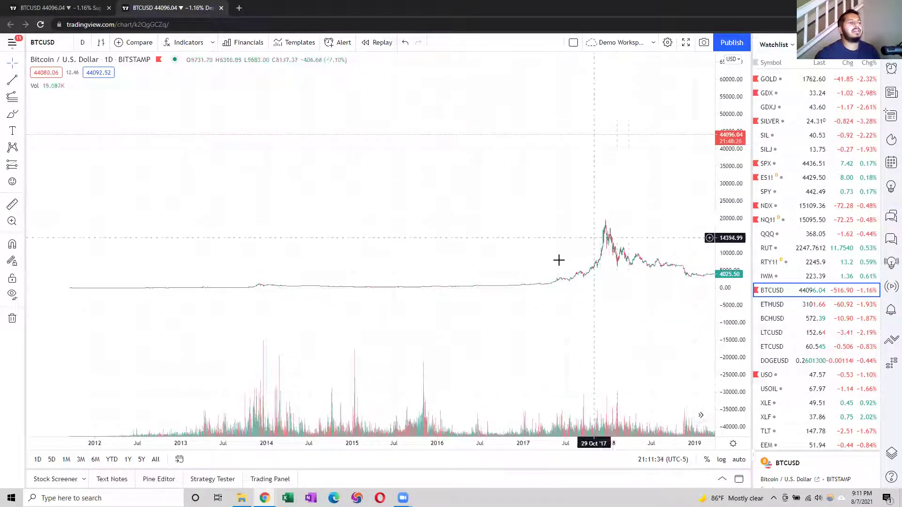
drag(544, 178, 376, 177)
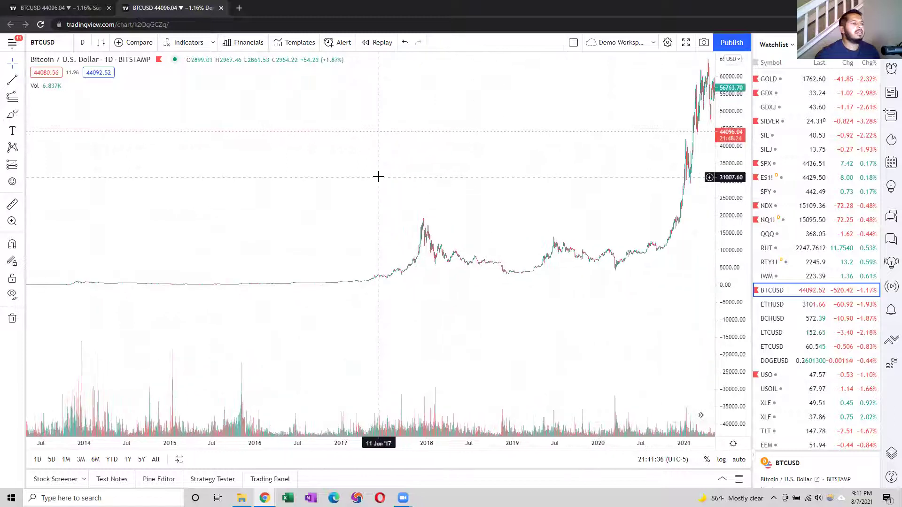
drag(393, 219, 480, 217)
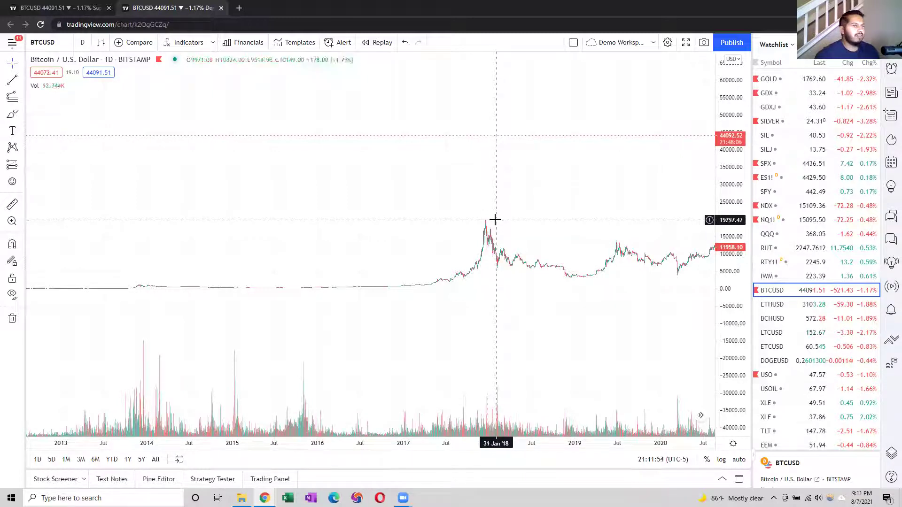
drag(388, 209, 258, 196)
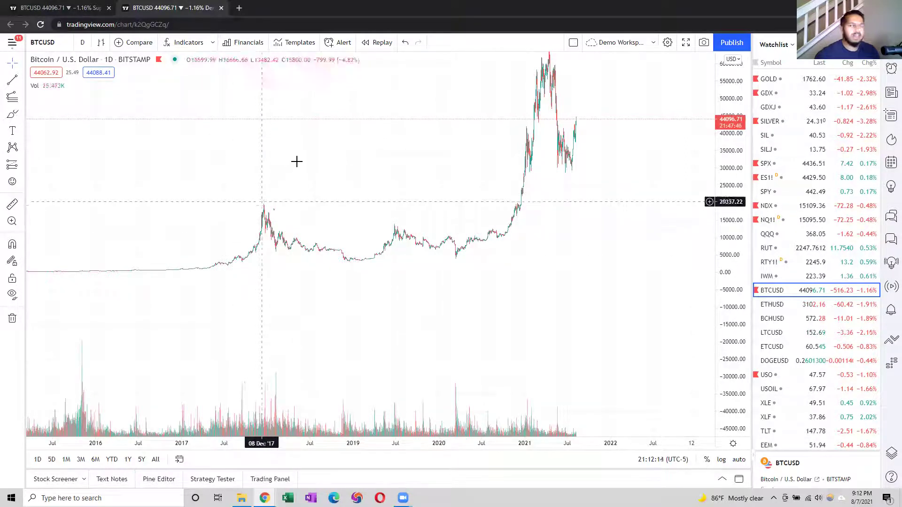
drag(291, 190, 258, 249)
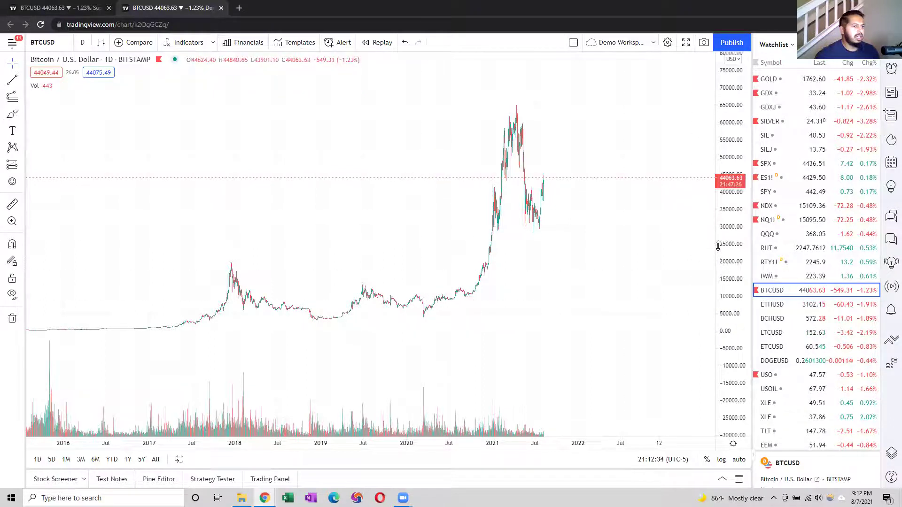
drag(554, 300, 547, 234)
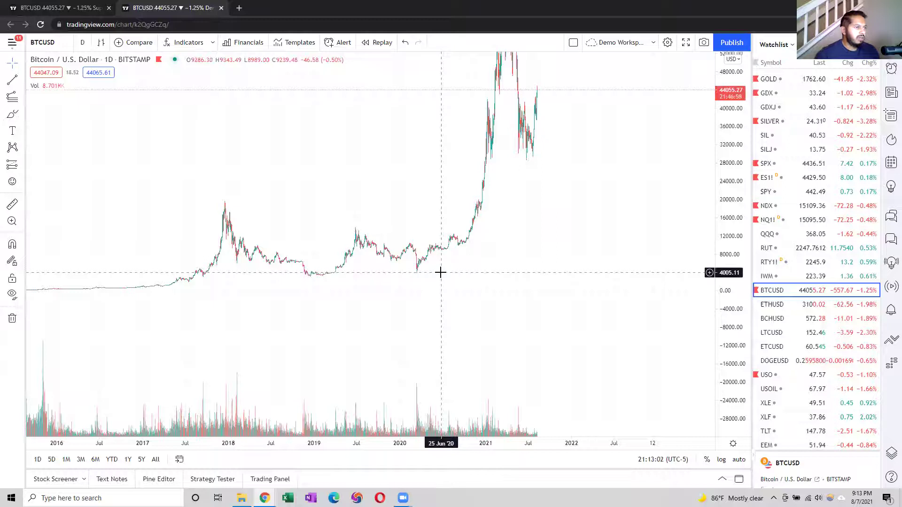
drag(545, 268, 508, 310)
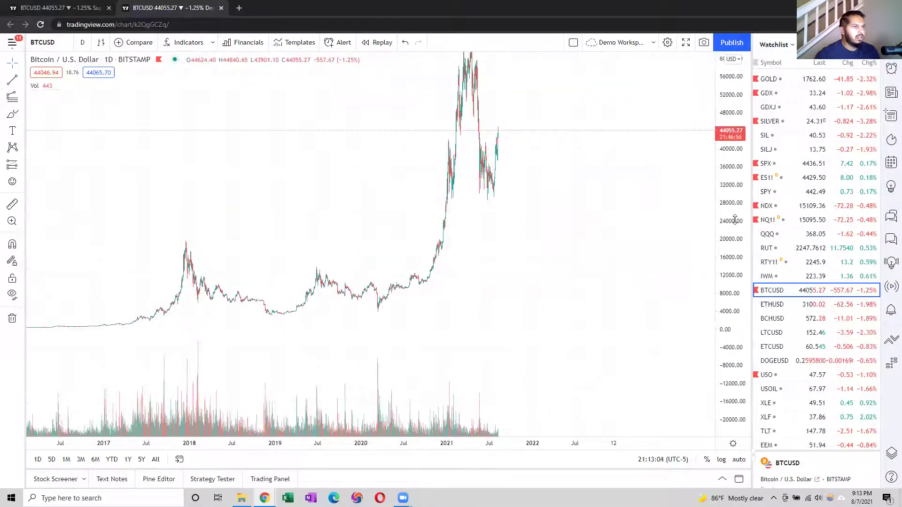
drag(735, 219, 738, 254)
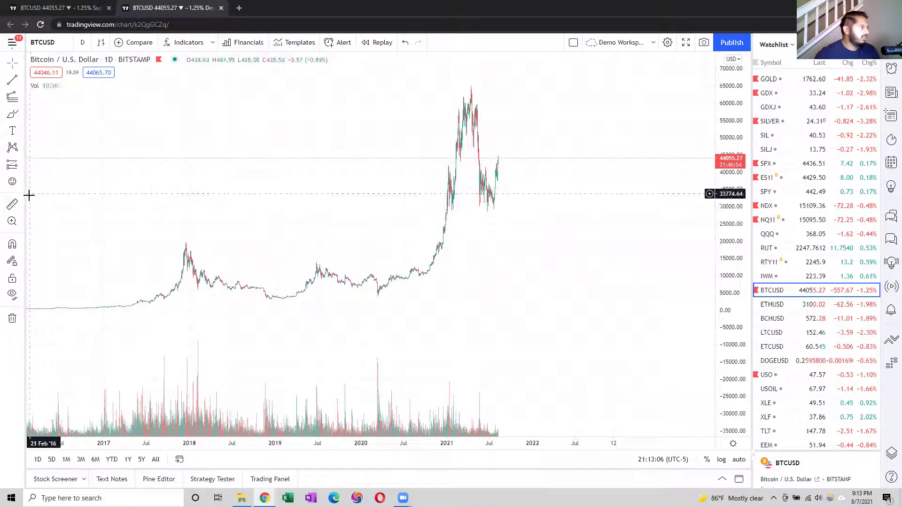
Measure the price range from about 3,830 near the 2020 low to about 64,945 at the 2021 peak, and delete the measurement.
click(21, 165)
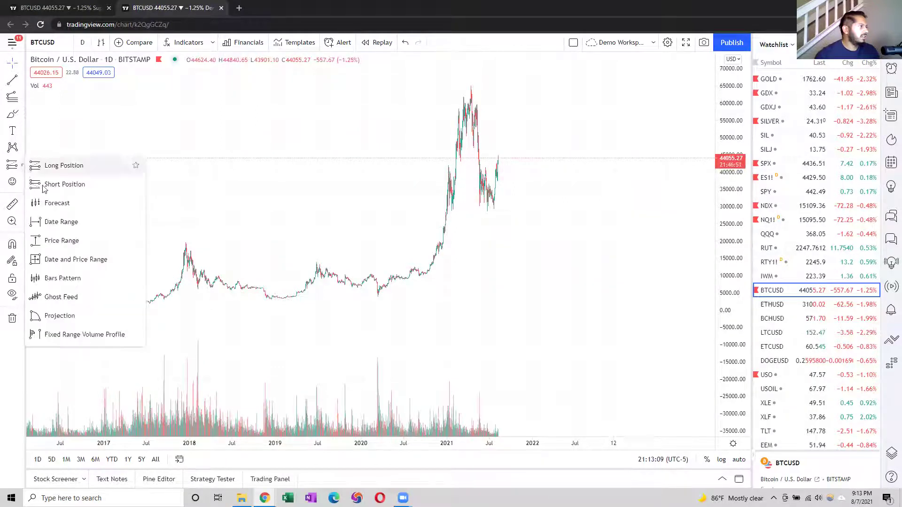
click(59, 240)
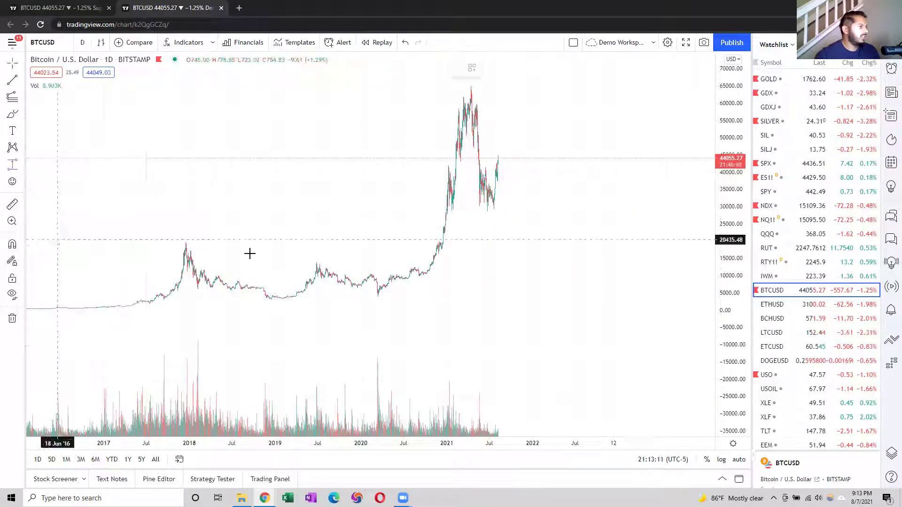
click(577, 297)
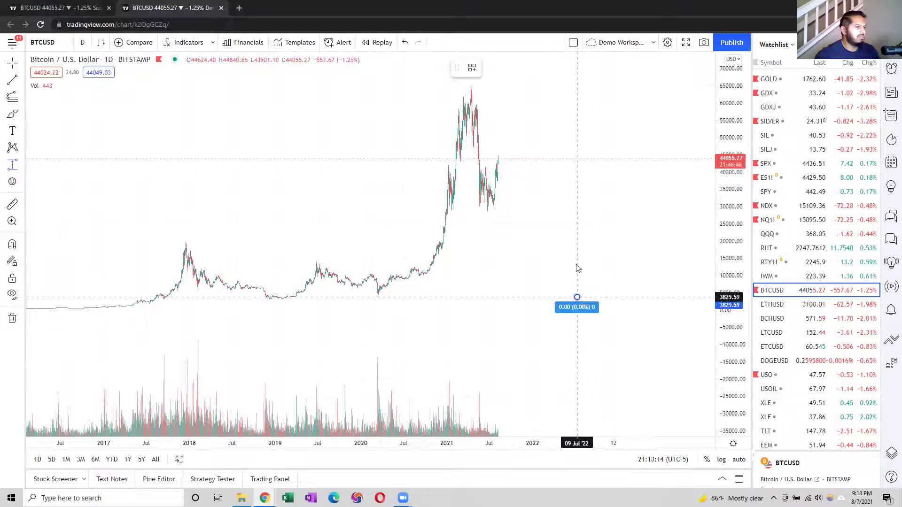
click(562, 86)
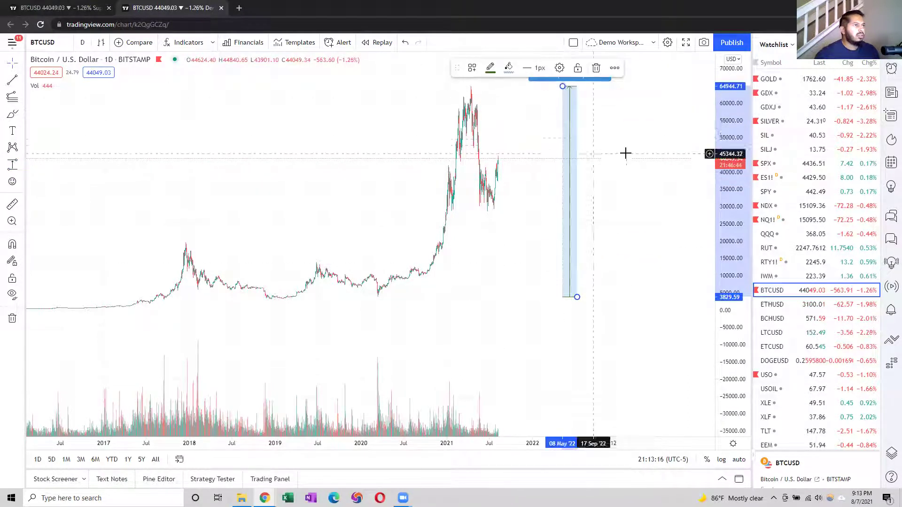
click(624, 127)
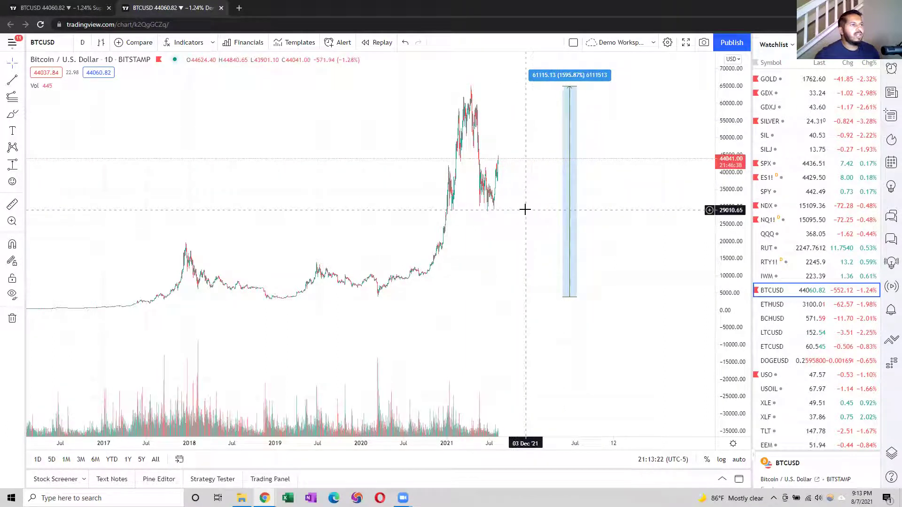
click(571, 180)
key(Delete)
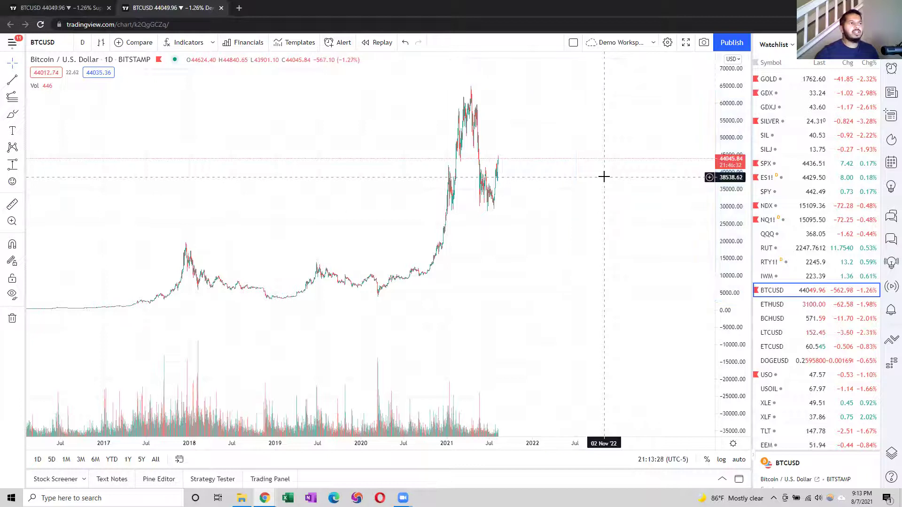
Switch the daily BTCUSD chart to a logarithmic price scale and auto-fit the price axis.
drag(503, 298, 571, 266)
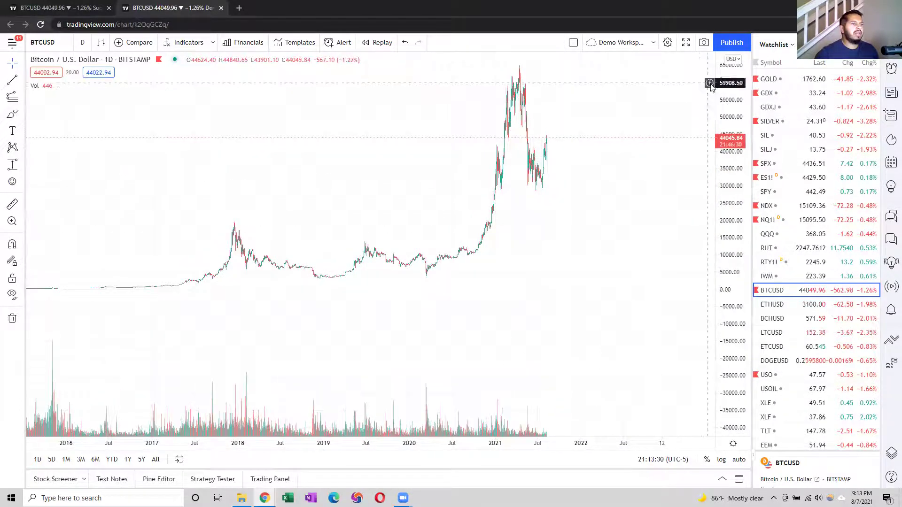
drag(742, 99, 742, 136)
drag(270, 335, 420, 258)
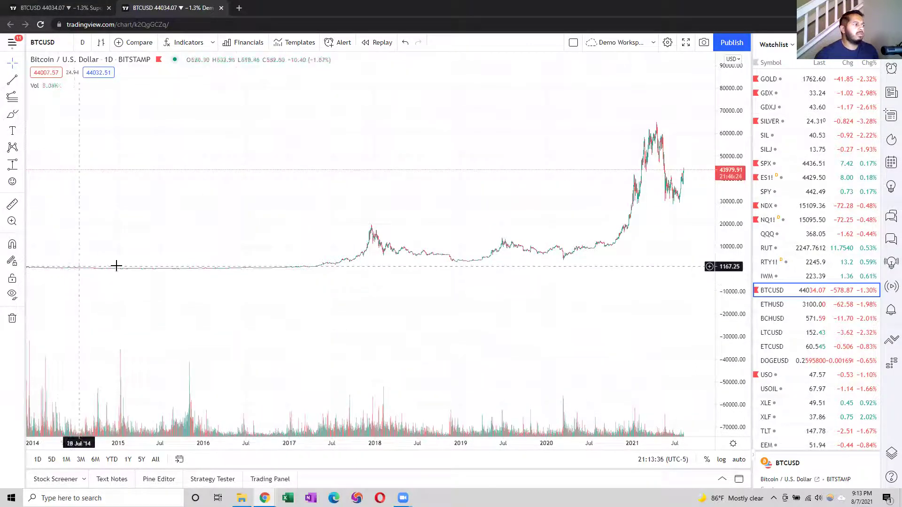
drag(294, 277, 259, 277)
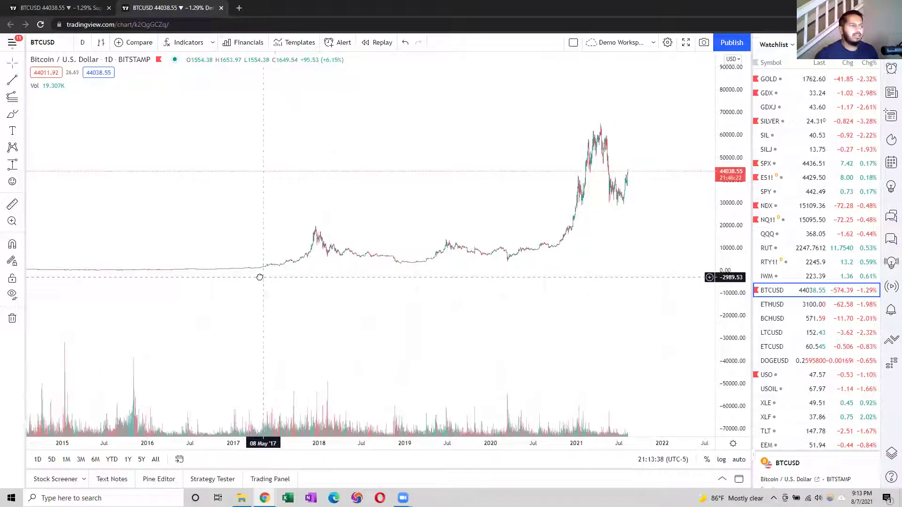
click(720, 460)
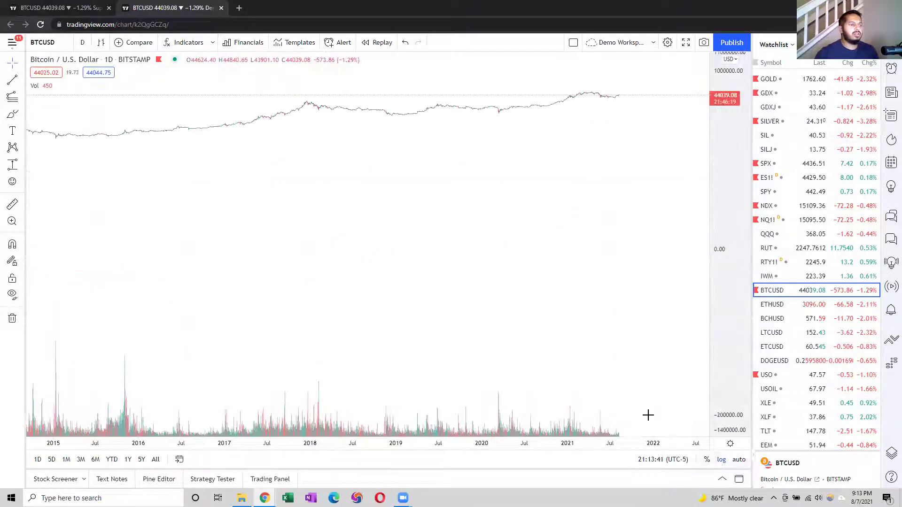
double_click(723, 117)
drag(536, 278, 604, 222)
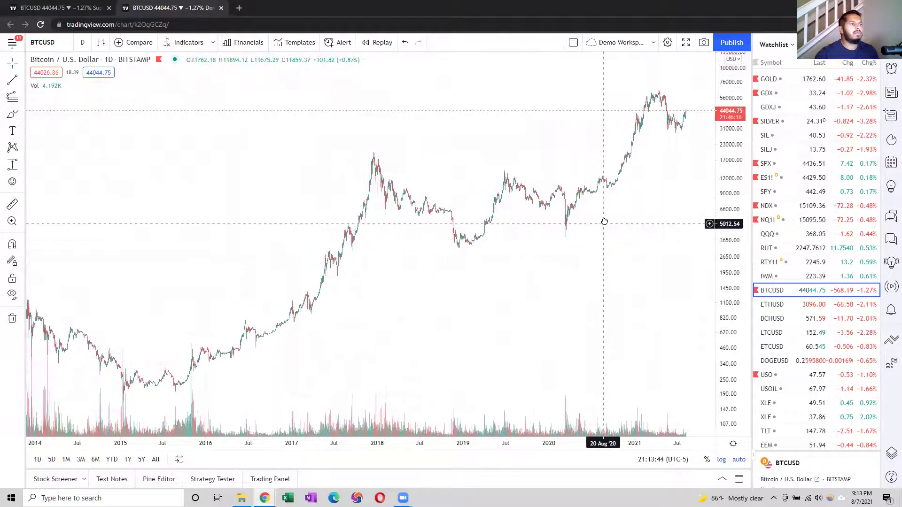
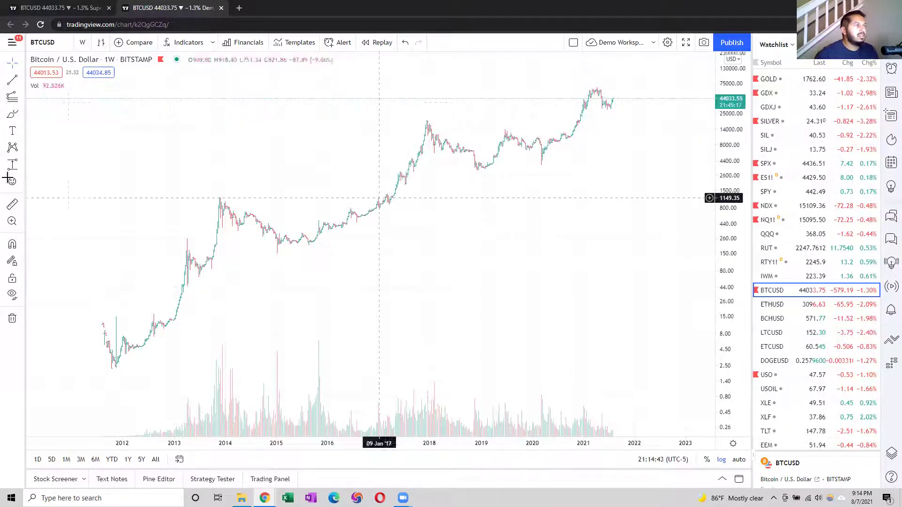
Draw a trend-based Fib extension from about 1.66 up to the late-2013 peak near 1,149 and back to the 2015 low near 157.
click(11, 99)
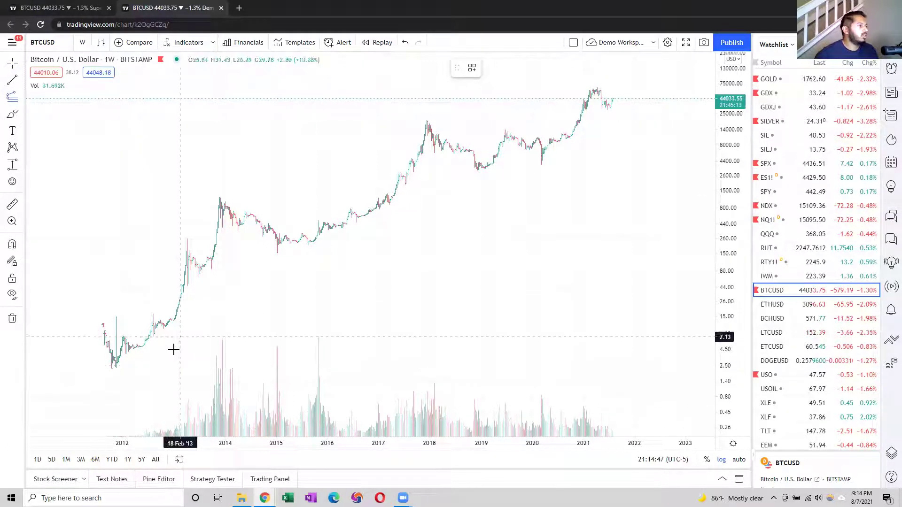
click(147, 377)
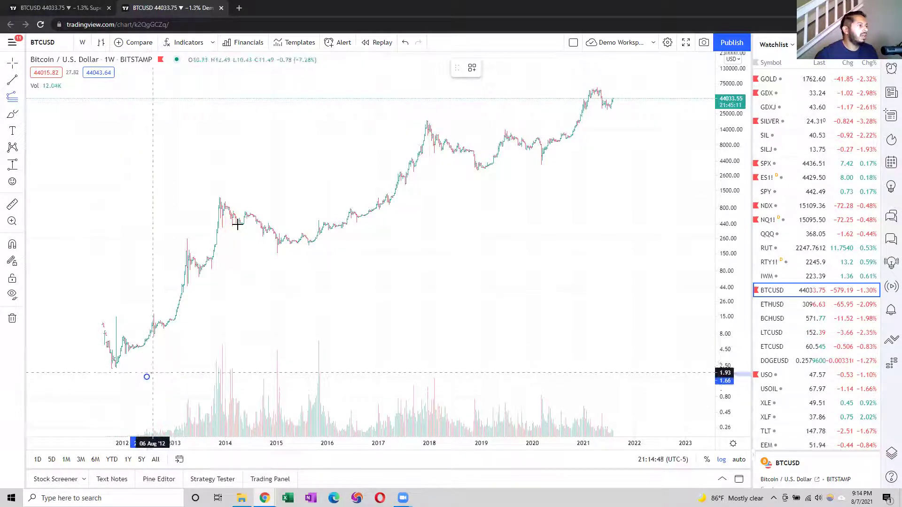
click(257, 198)
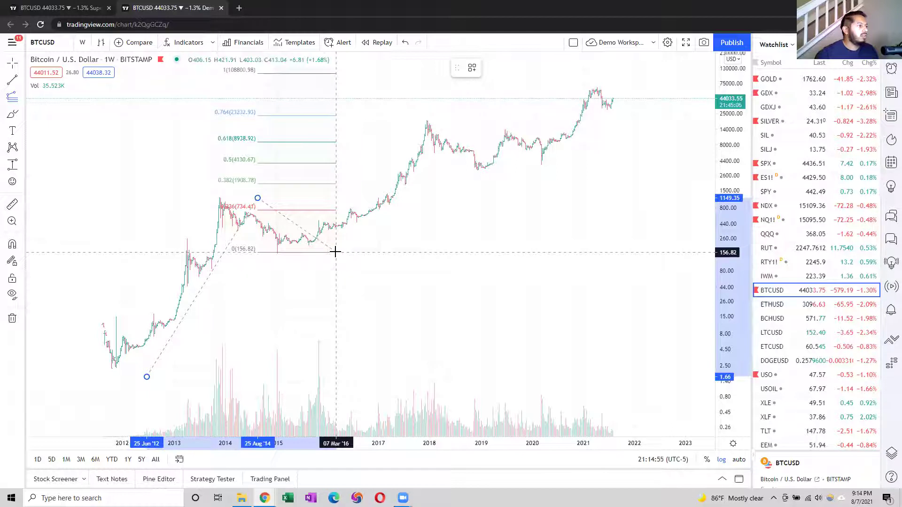
click(335, 253)
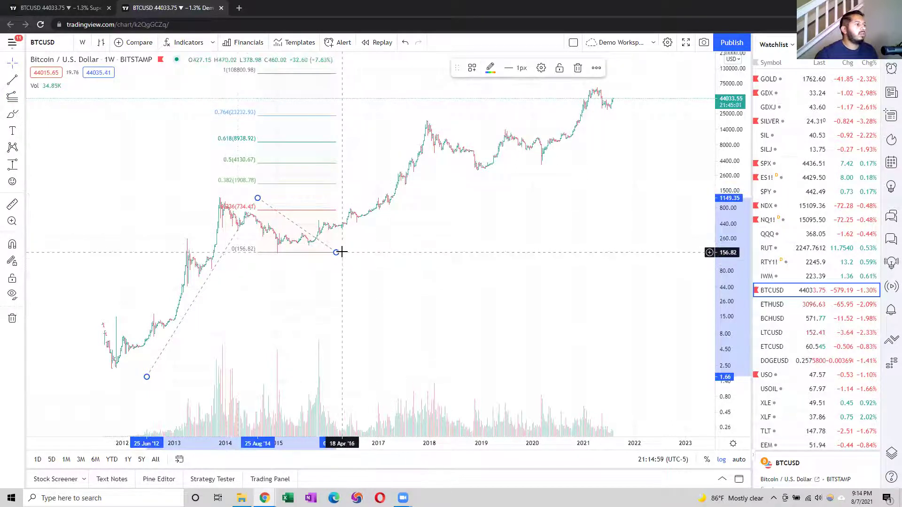
click(432, 245)
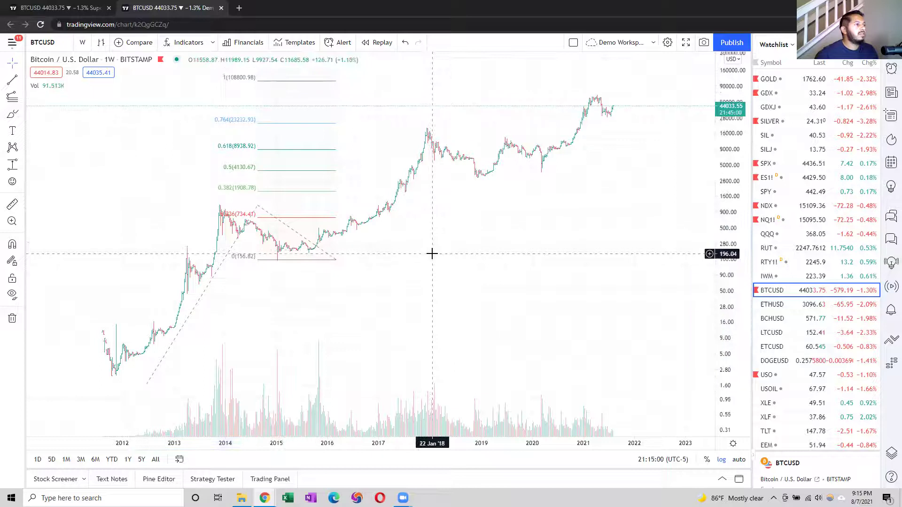
Check the Fib extension's style settings for its enabled levels and the log-scale option, without changing them.
click(287, 231)
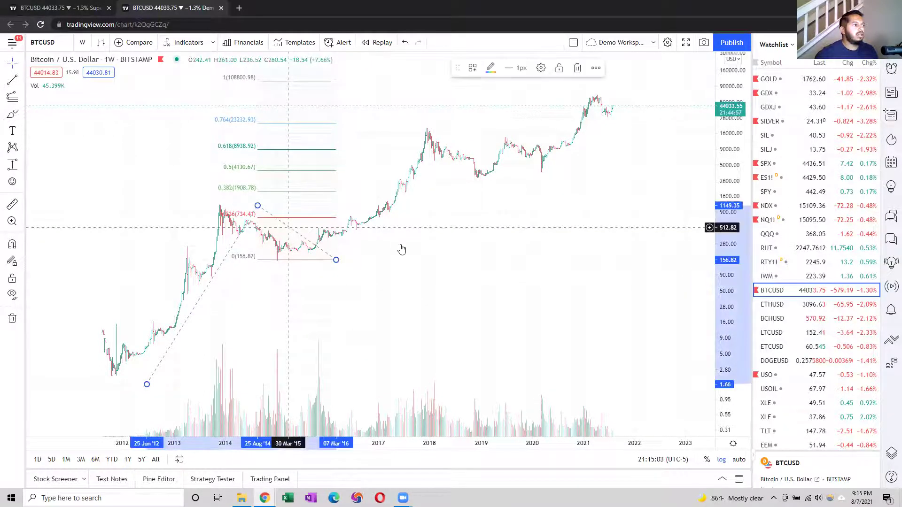
click(540, 67)
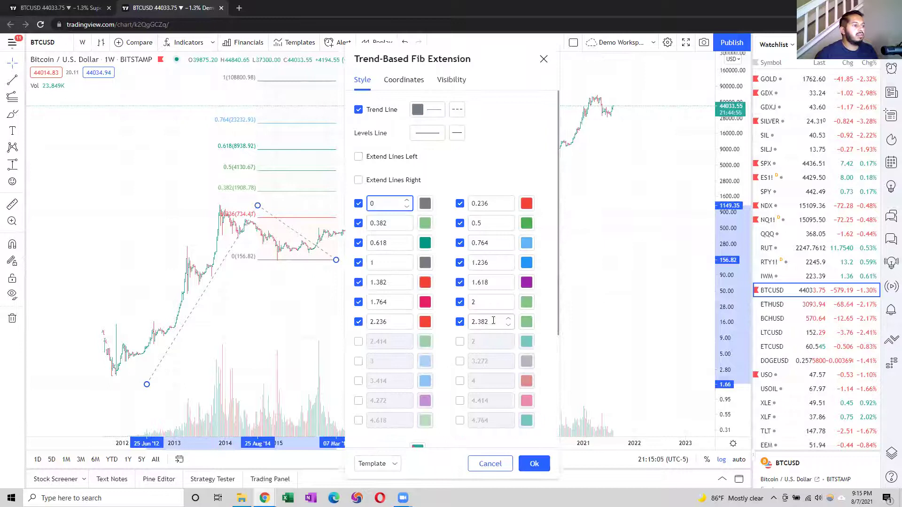
scroll(493, 321, down, 4)
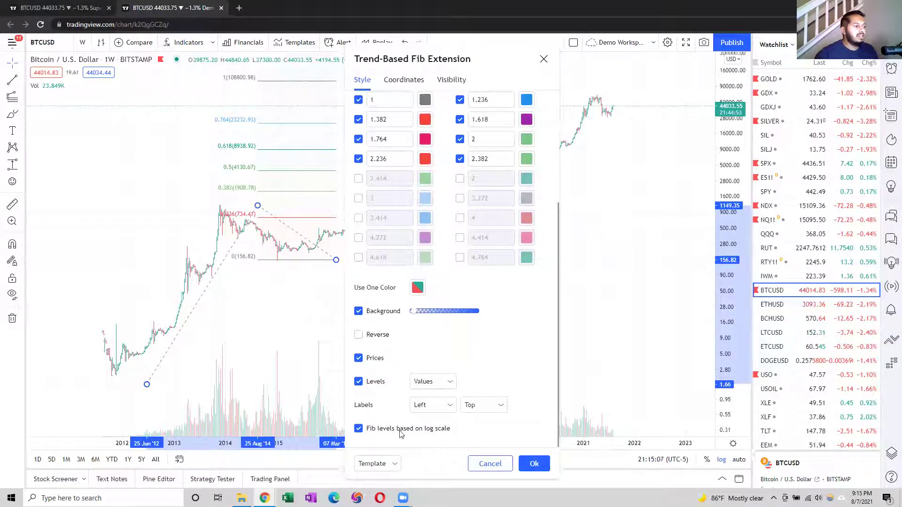
click(490, 463)
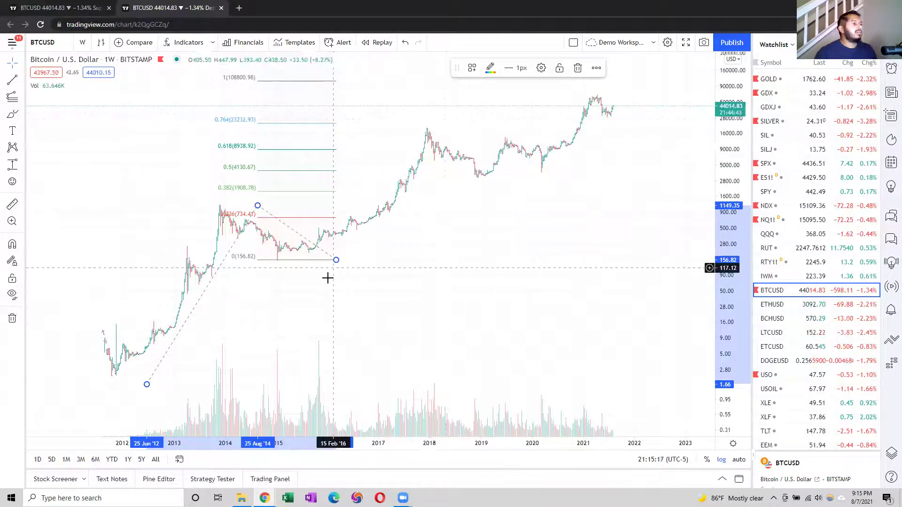
Move the Fib extension's second anchor to about 258 in January 2013 and its third anchor to about 44.77 in August 2016.
mouse_move(335, 260)
mouse_down()
mouse_move(507, 256)
mouse_move(501, 261)
mouse_up()
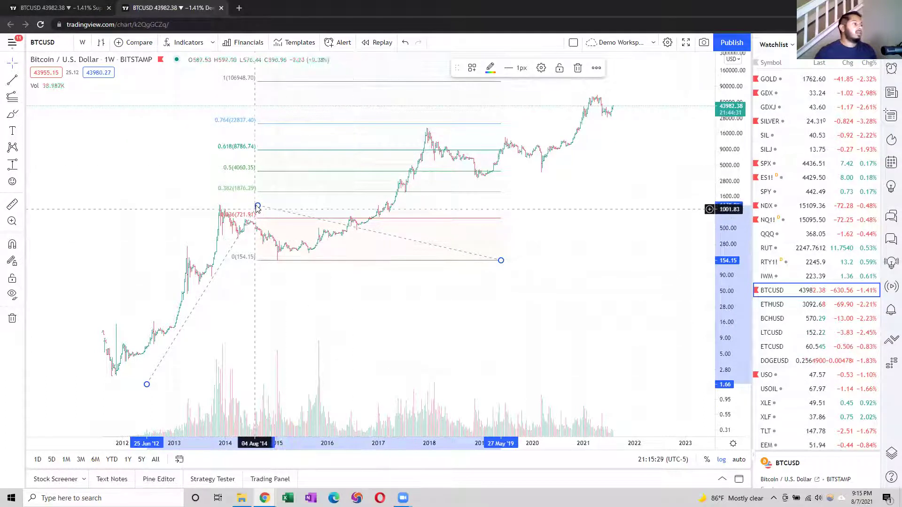
mouse_move(257, 206)
mouse_down()
mouse_move(218, 232)
mouse_move(214, 247)
mouse_up()
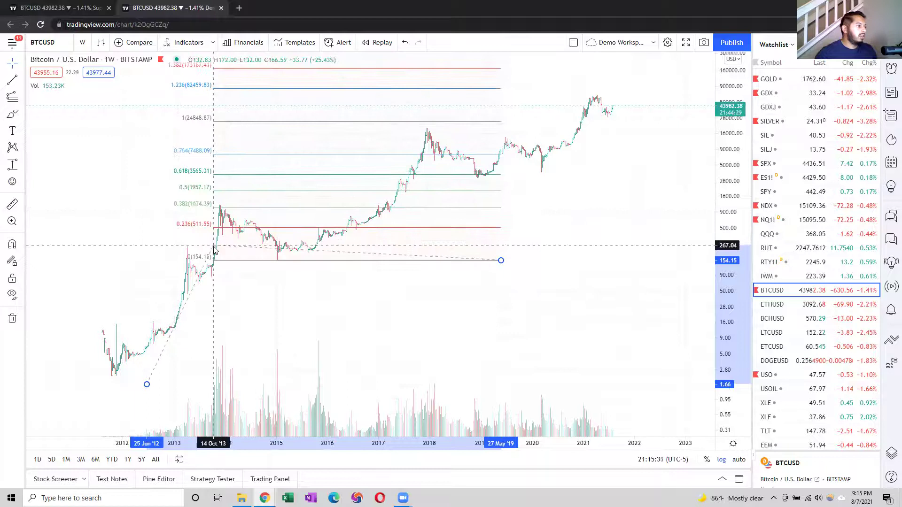
mouse_move(501, 260)
mouse_down()
mouse_move(548, 302)
mouse_move(546, 294)
mouse_up()
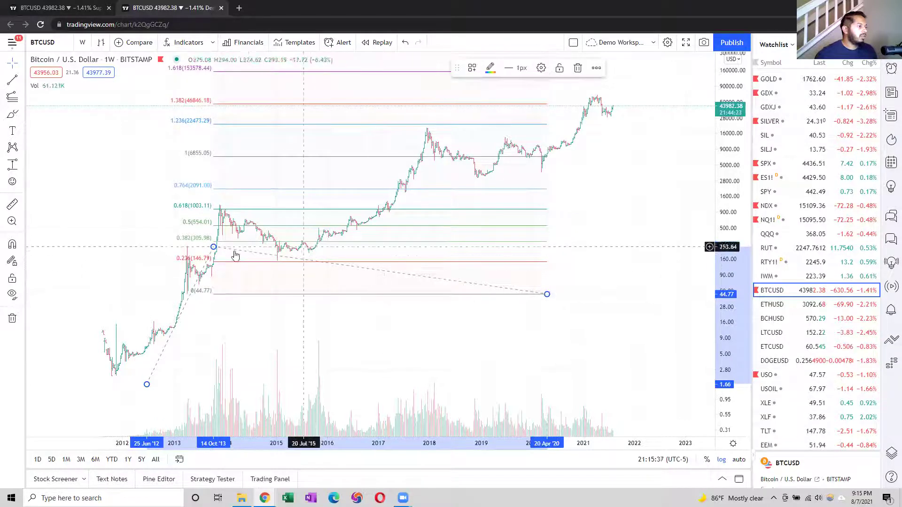
drag(210, 247, 176, 246)
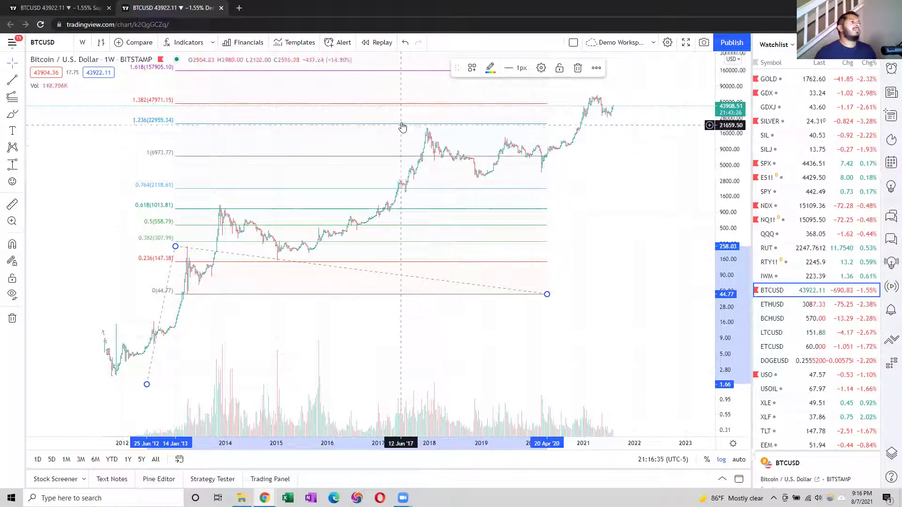
drag(396, 136, 365, 188)
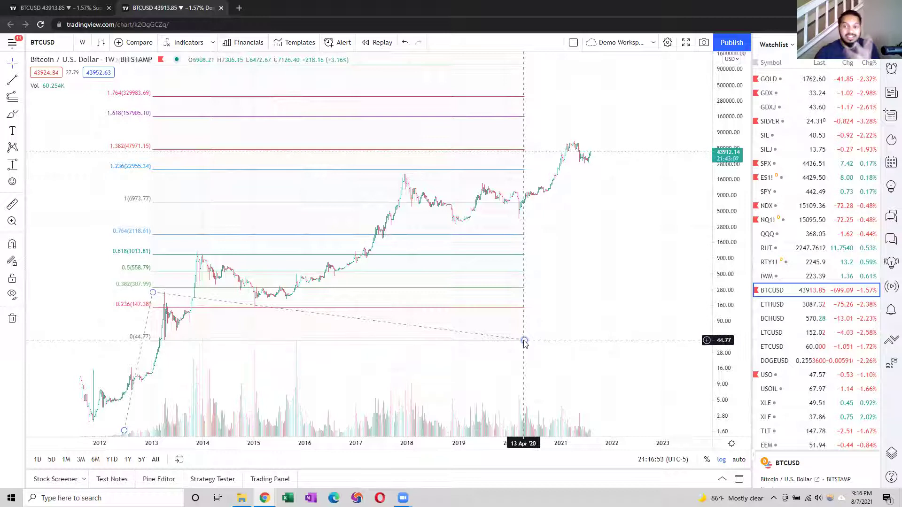
drag(524, 340, 336, 343)
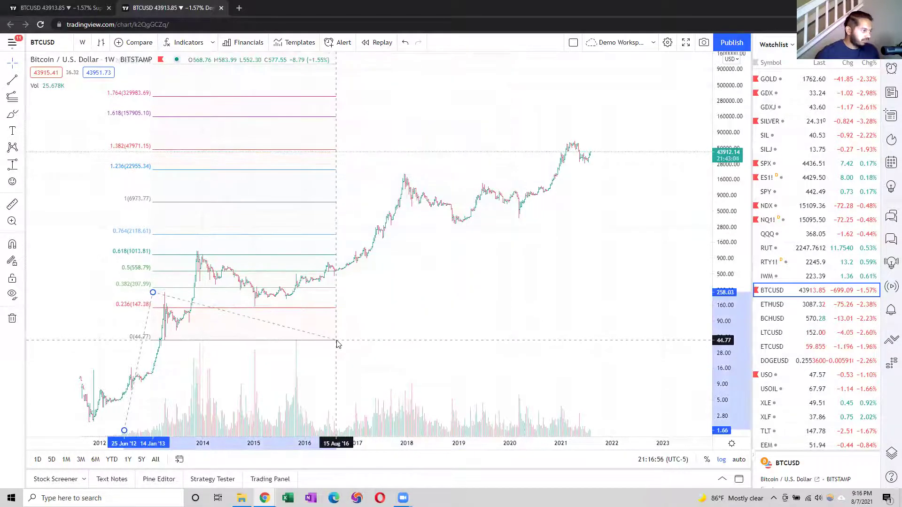
Draw a second trend-based Fib extension from about 2.26 to the 2017 peak near 19,539 and the low near 3,111.
click(13, 97)
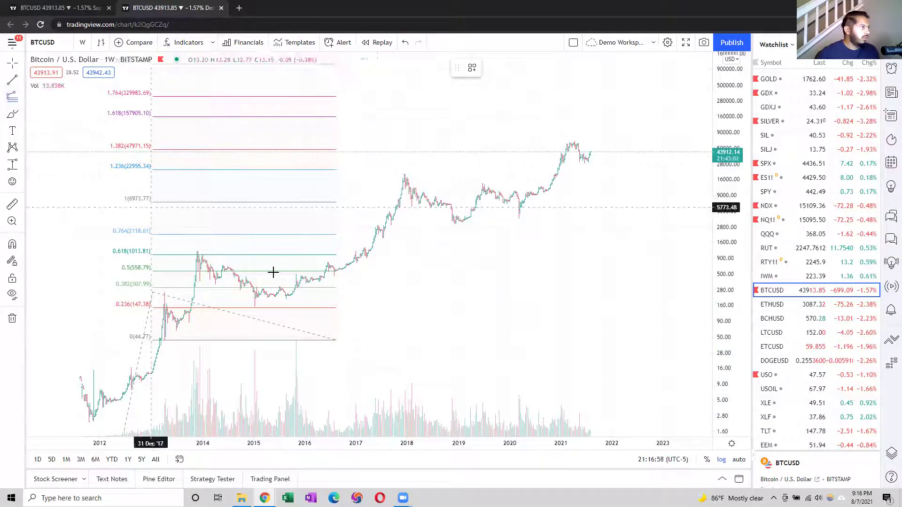
click(392, 422)
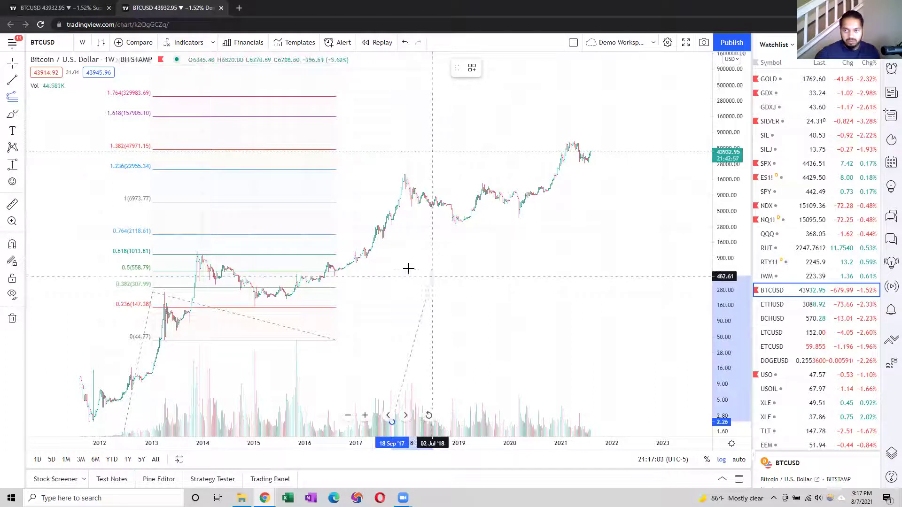
click(435, 174)
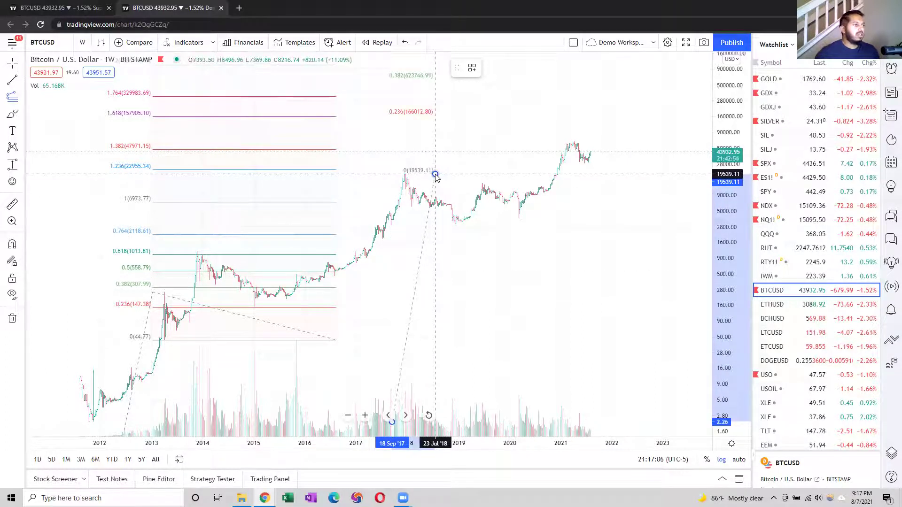
click(529, 223)
drag(580, 276, 528, 308)
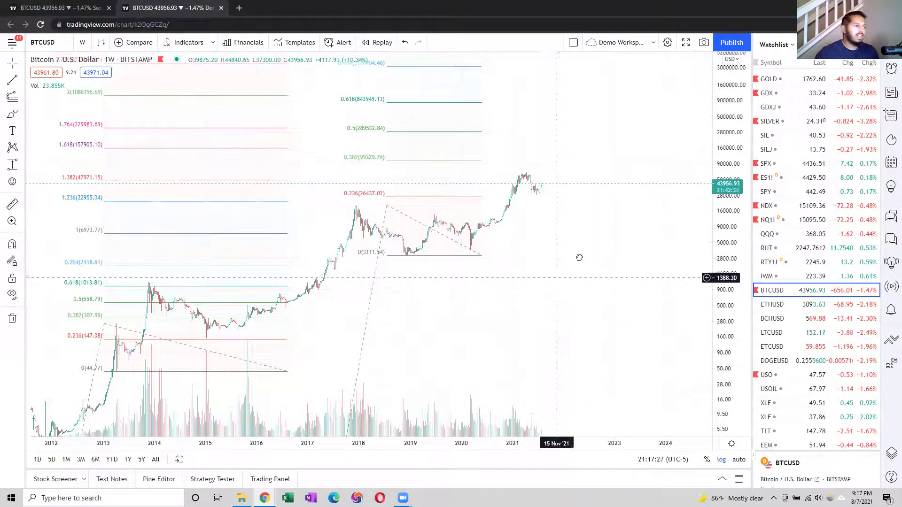
Add blue text labels "1" above the late-2013 peak and "2" below the January 2015 low.
drag(580, 257, 610, 225)
click(13, 133)
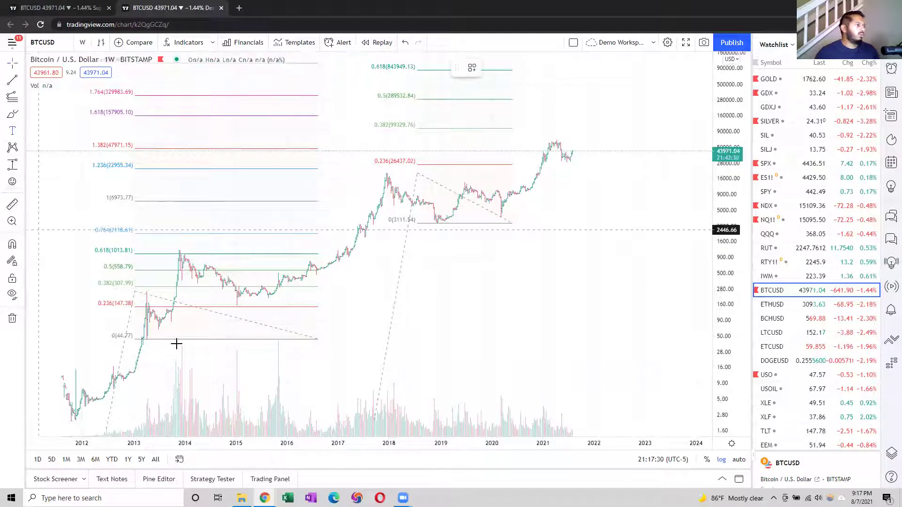
click(189, 246)
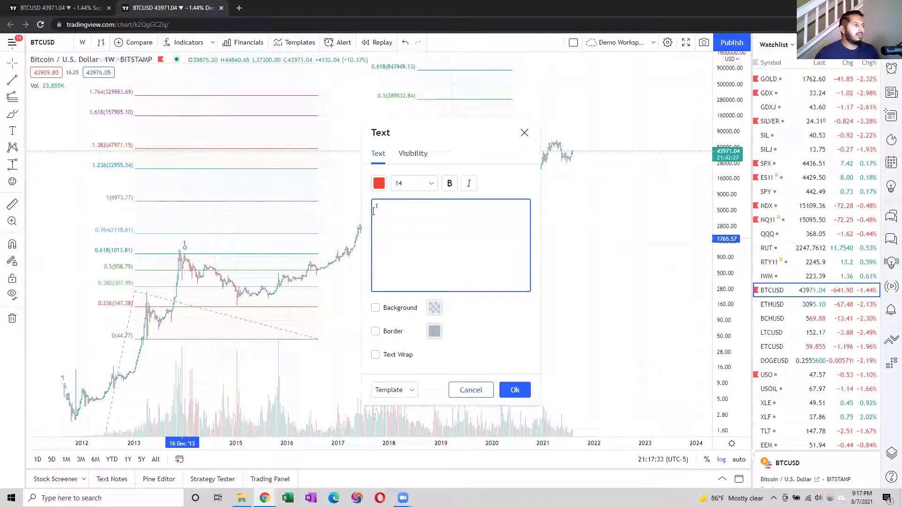
click(378, 184)
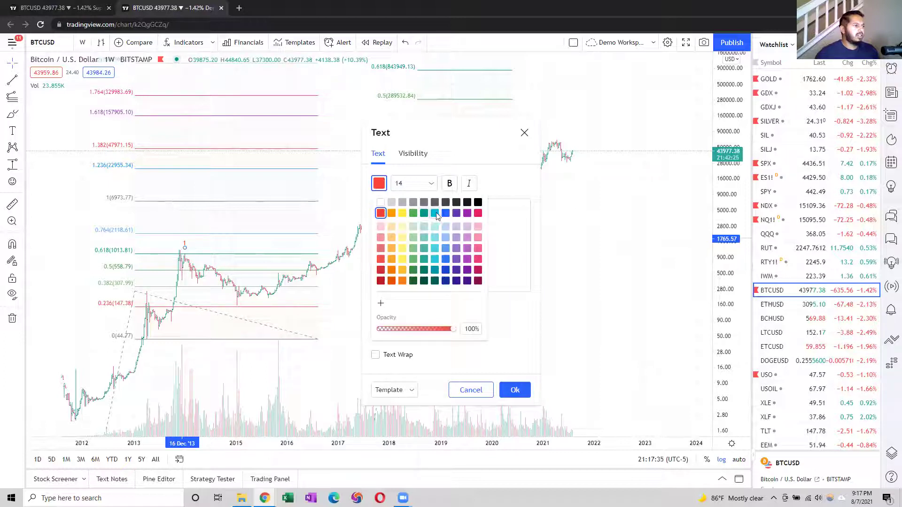
click(515, 390)
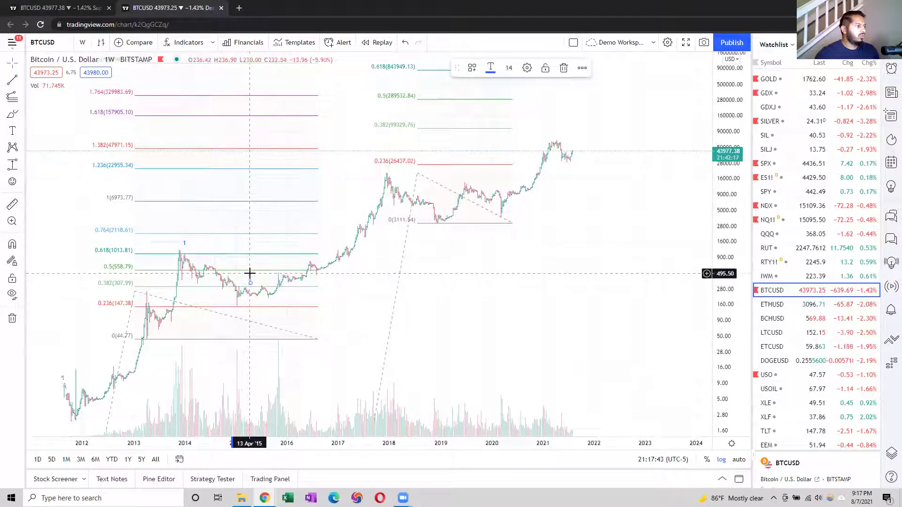
click(241, 314)
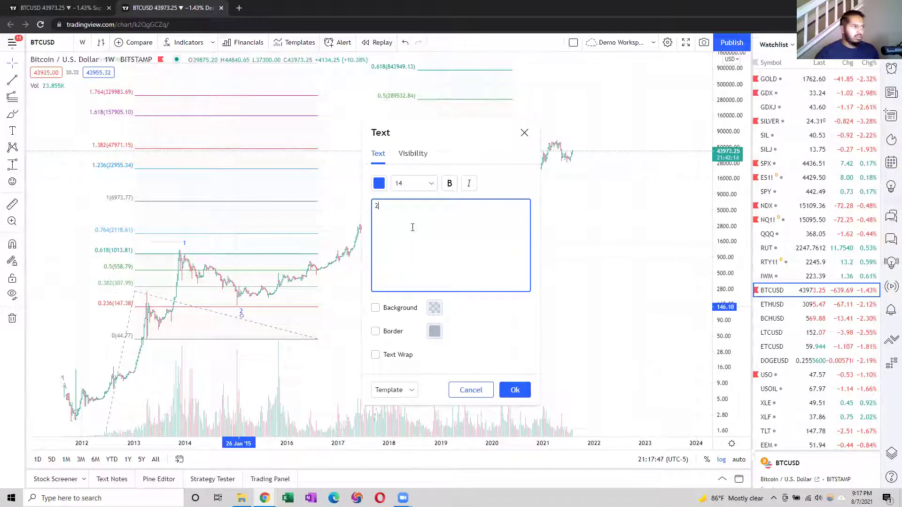
click(505, 389)
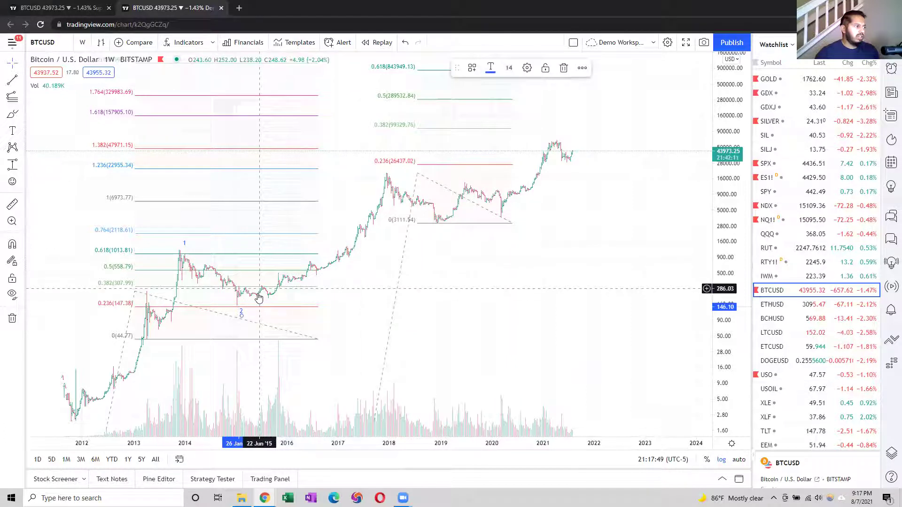
Add a blue text label "3" and position it just above the December 2017 peak, near 30,000.
click(10, 131)
click(389, 168)
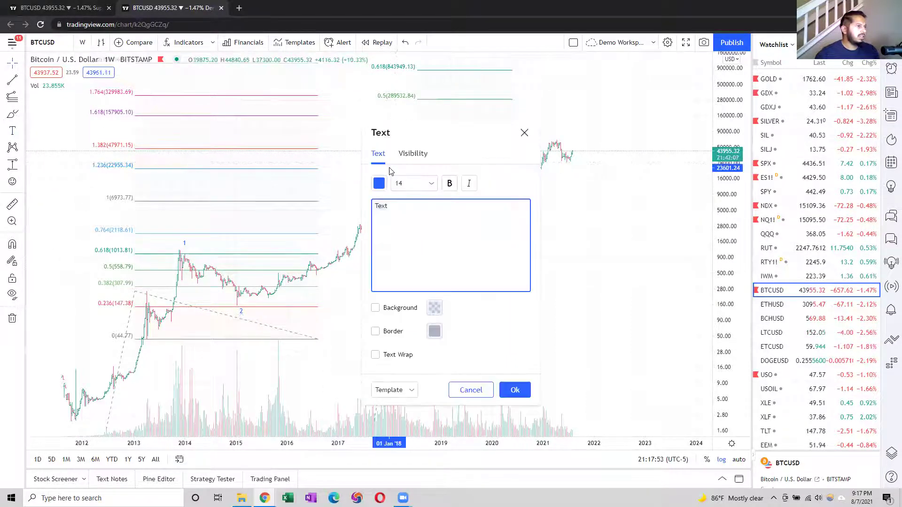
text(3)
click(515, 390)
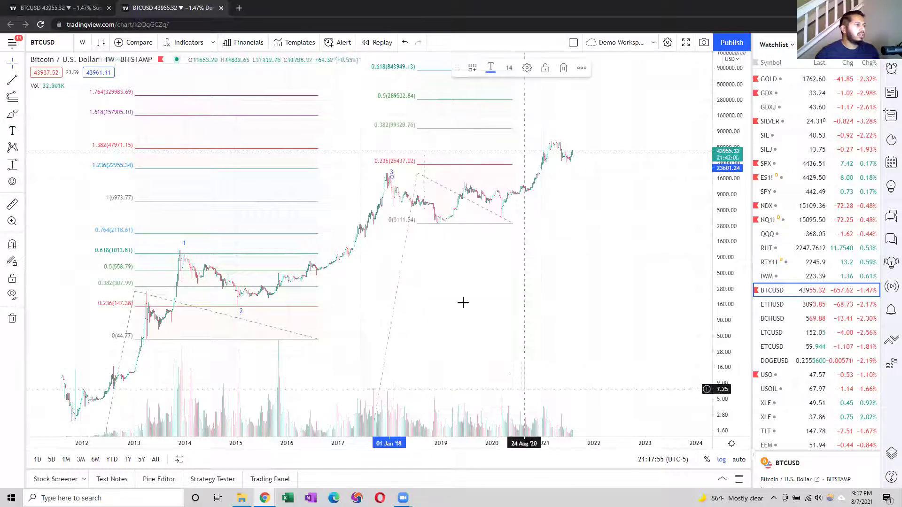
click(391, 167)
click(392, 167)
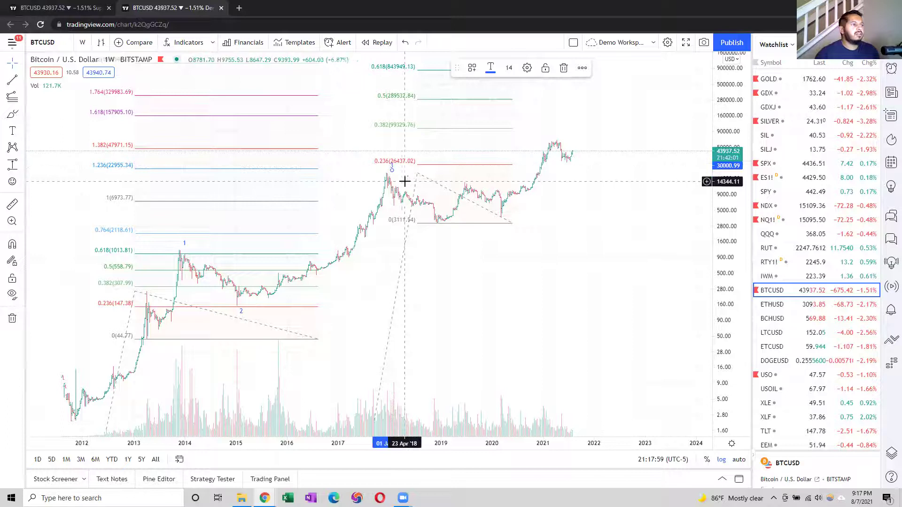
Add a blue text label "4" and position it below the lows at about March 2019, near 2,343.
click(459, 173)
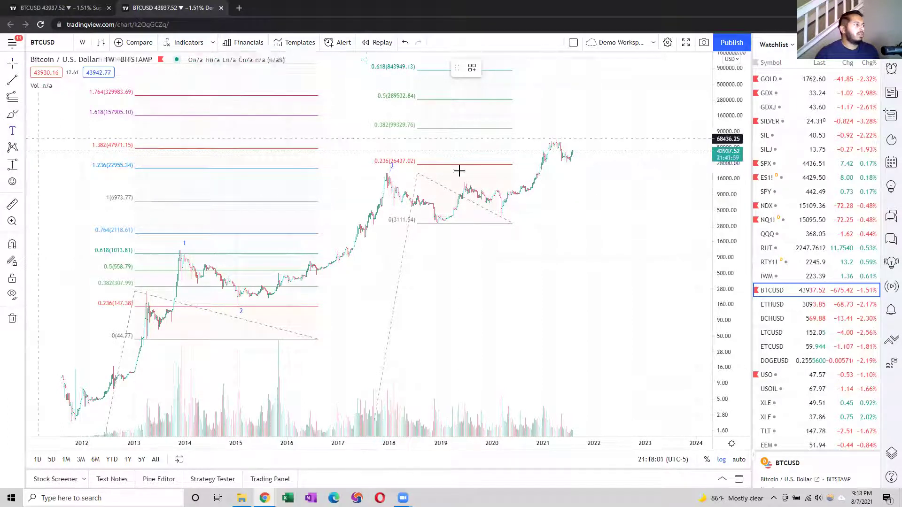
click(473, 229)
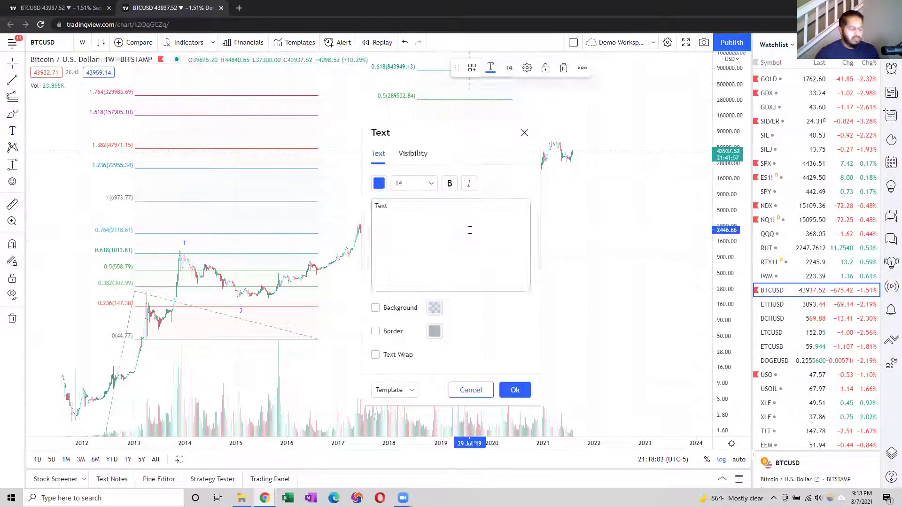
click(514, 390)
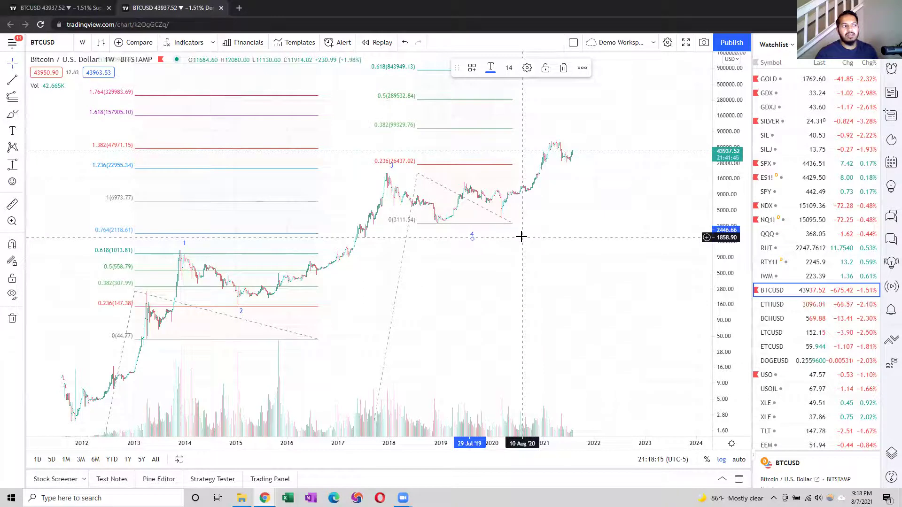
click(503, 225)
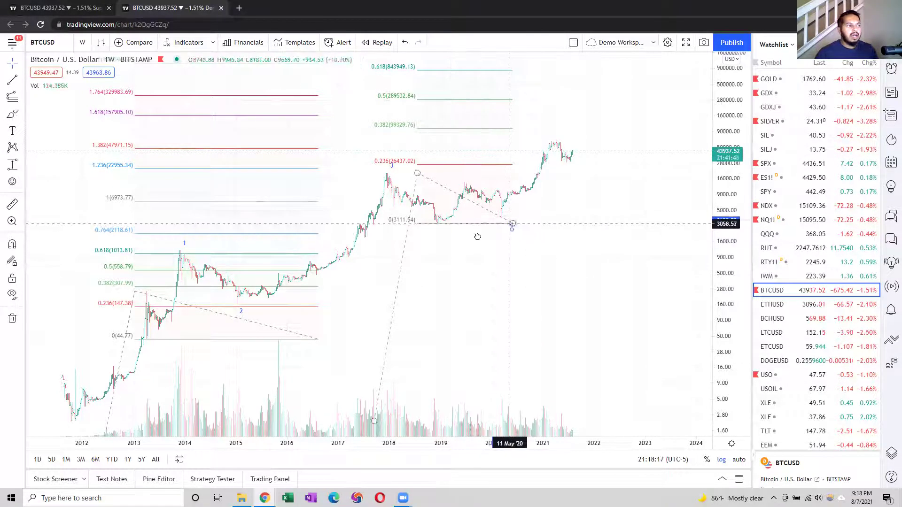
click(450, 236)
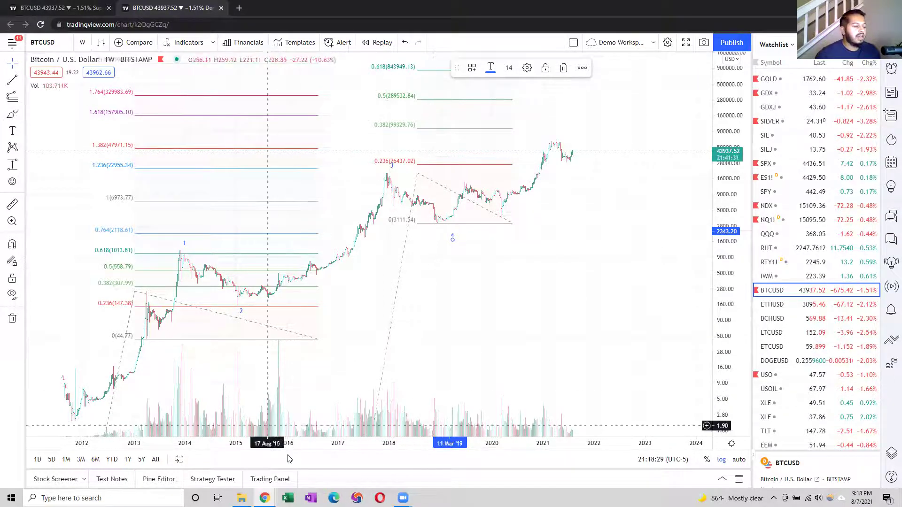
click(558, 265)
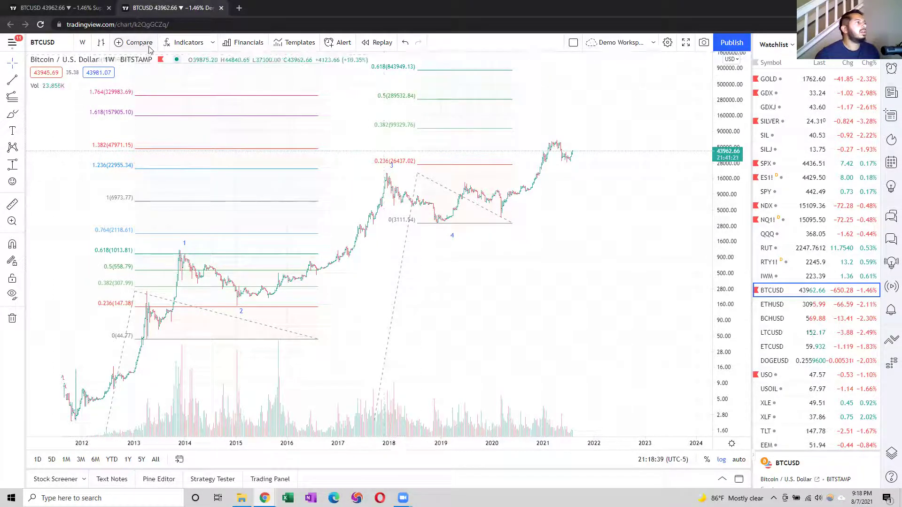
Switch to the annotated long-term daily BTCUSD chart with the alternate wave counts.
click(52, 5)
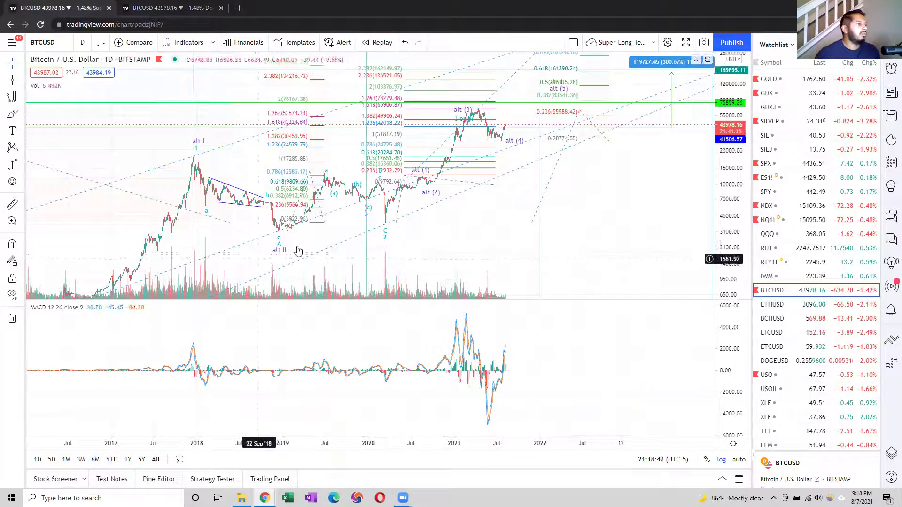
Set the annotated BTCUSD chart to the 4-hour interval and examine the price waves and MACD around the late-2018 and March 2020 lows.
scroll(489, 219, up, 2)
scroll(487, 219, left, 5)
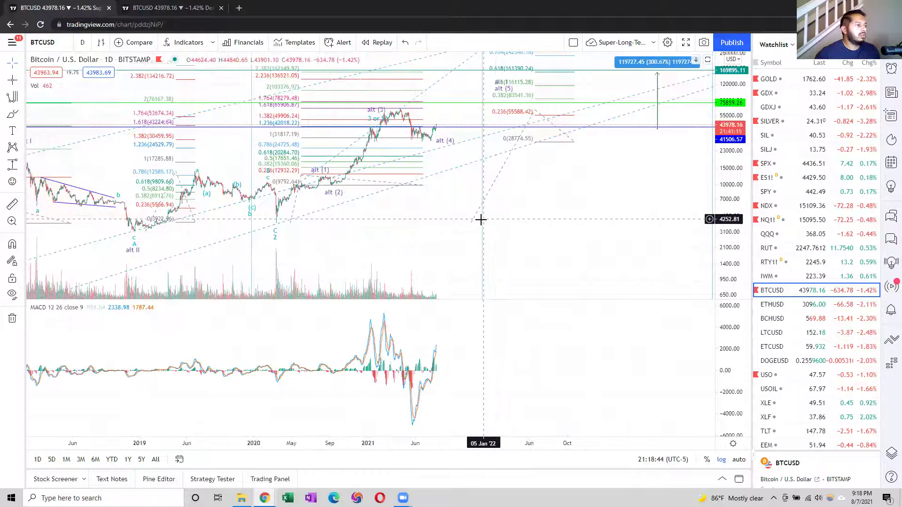
scroll(575, 226, up, 2)
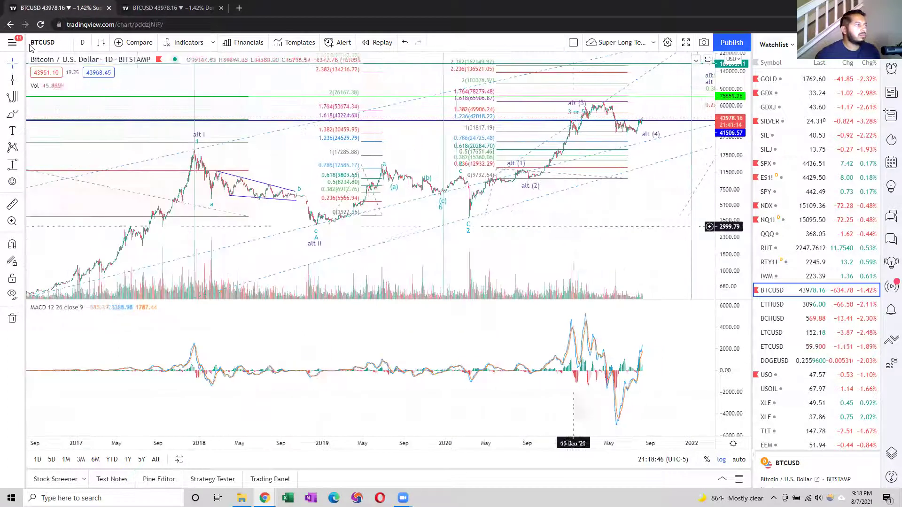
click(83, 43)
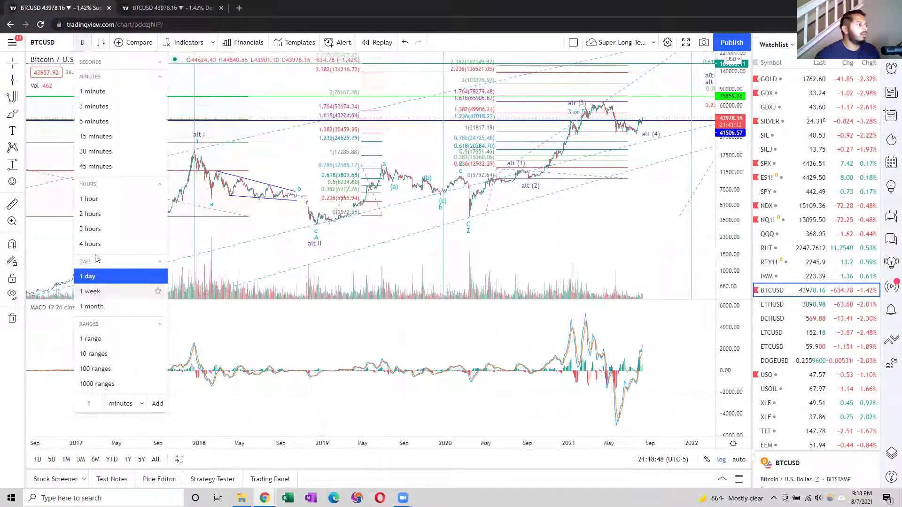
click(99, 242)
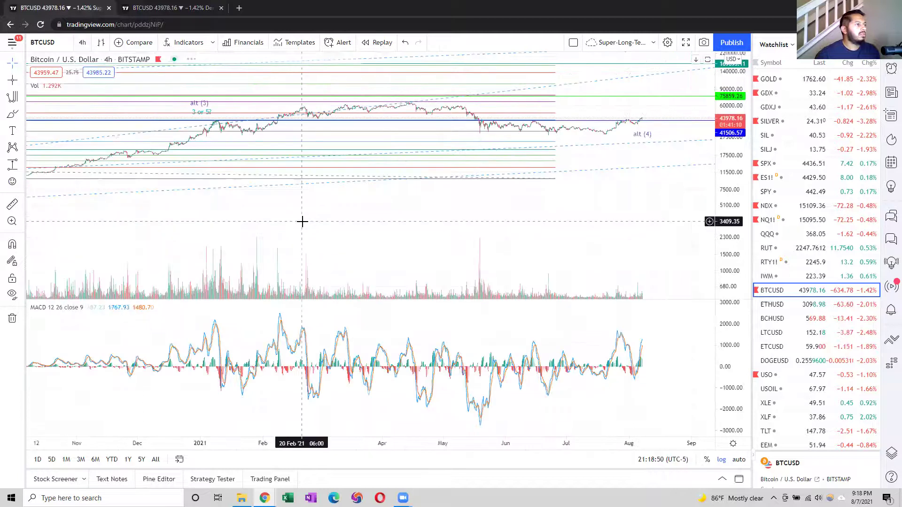
scroll(302, 223, down, 2)
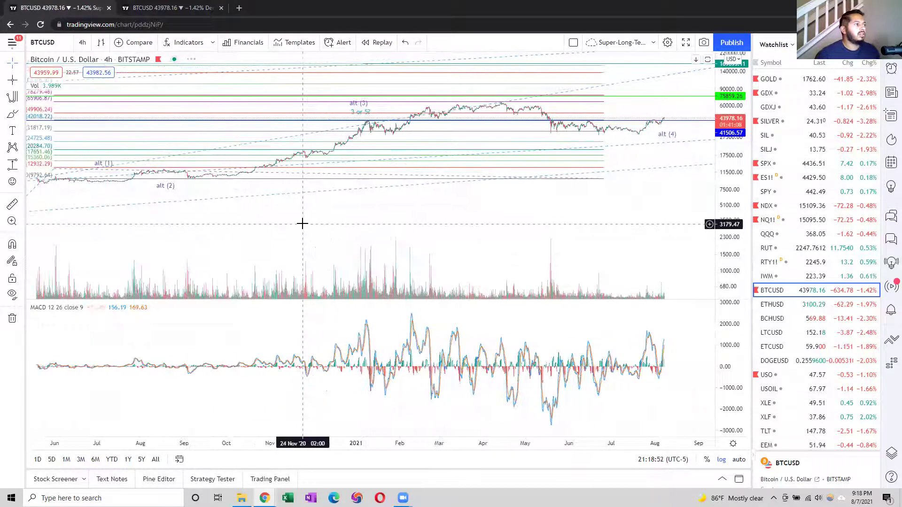
drag(434, 221, 594, 204)
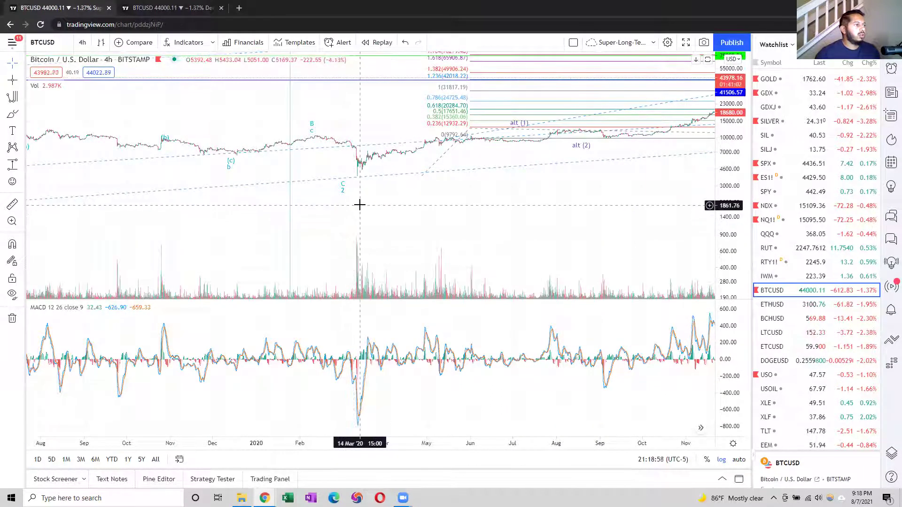
drag(275, 225, 463, 207)
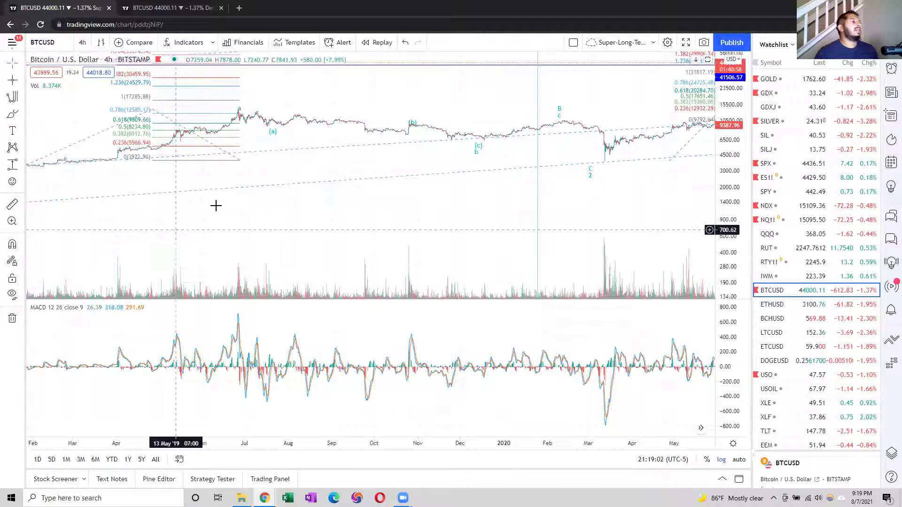
drag(237, 231, 432, 210)
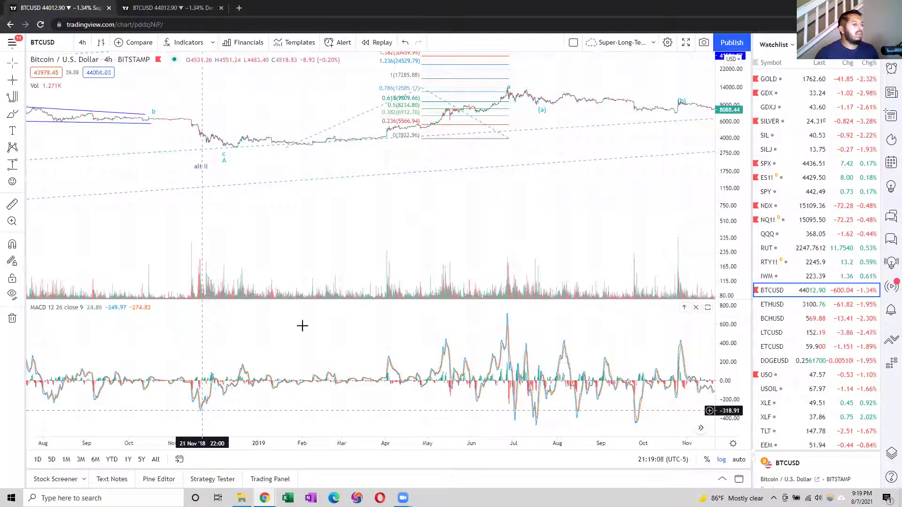
scroll(145, 183, right, 10)
scroll(199, 217, right, 7)
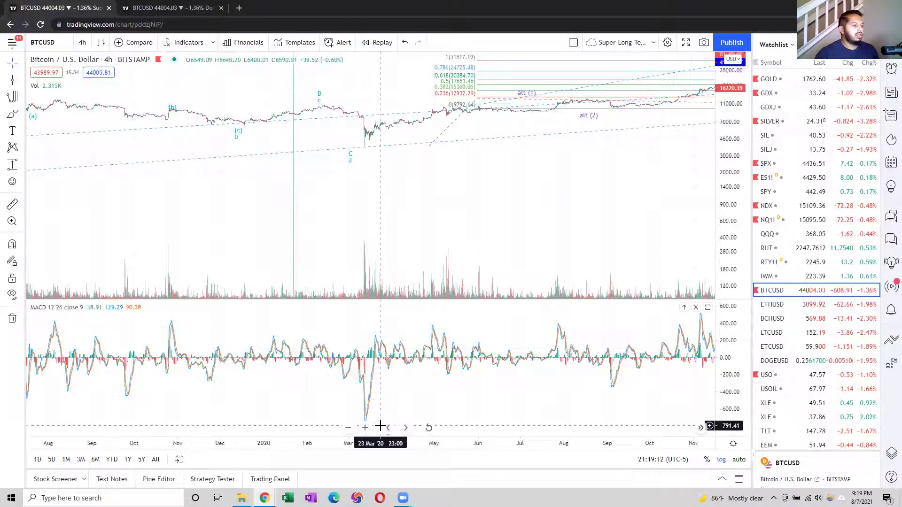
On the weekly demo chart, move the label "4" below the March 2020 low and the second Fibonacci extension's endpoint to 3889.74.
click(169, 6)
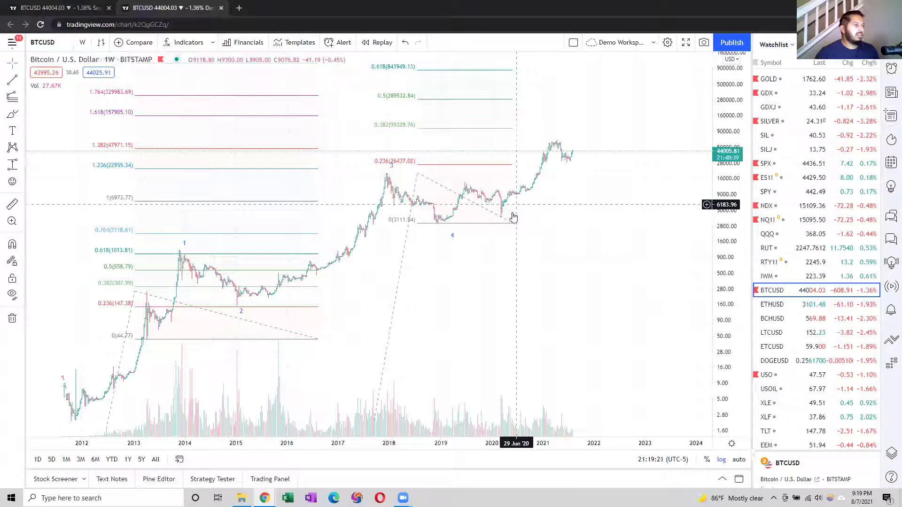
click(497, 228)
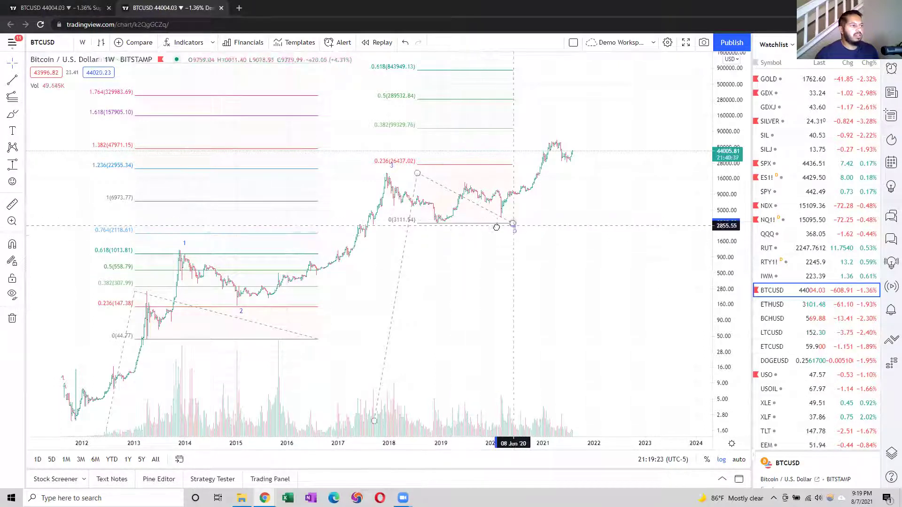
drag(513, 227, 518, 218)
drag(548, 278, 520, 334)
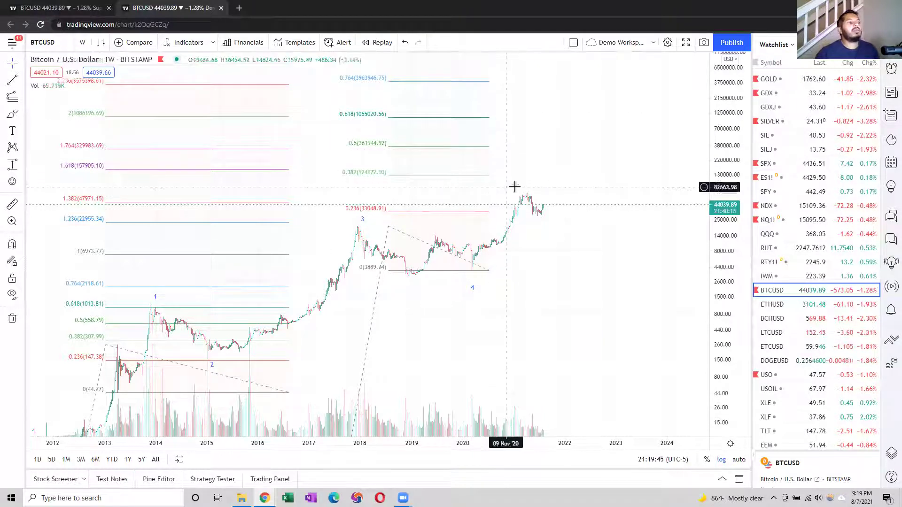
Add a blue text label "5" above the price at about December 2021, near 585,000.
click(12, 131)
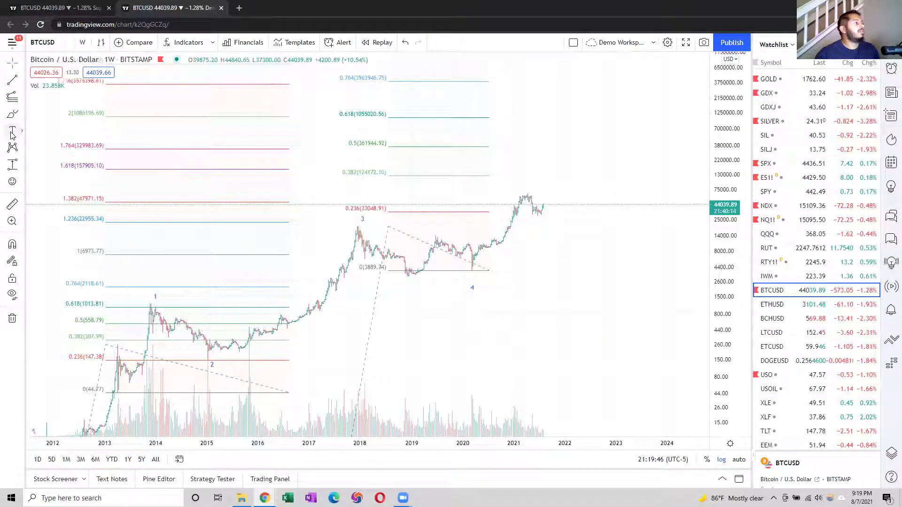
click(565, 137)
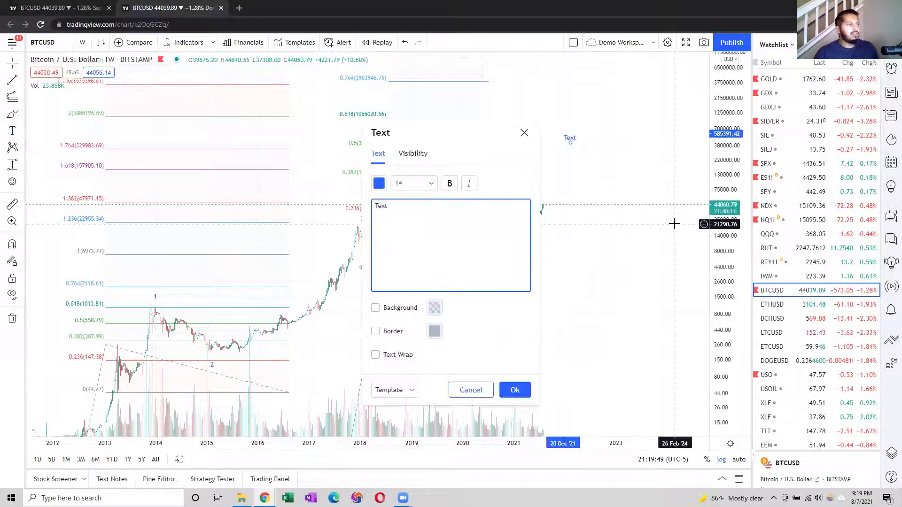
key(F5)
key(Escape)
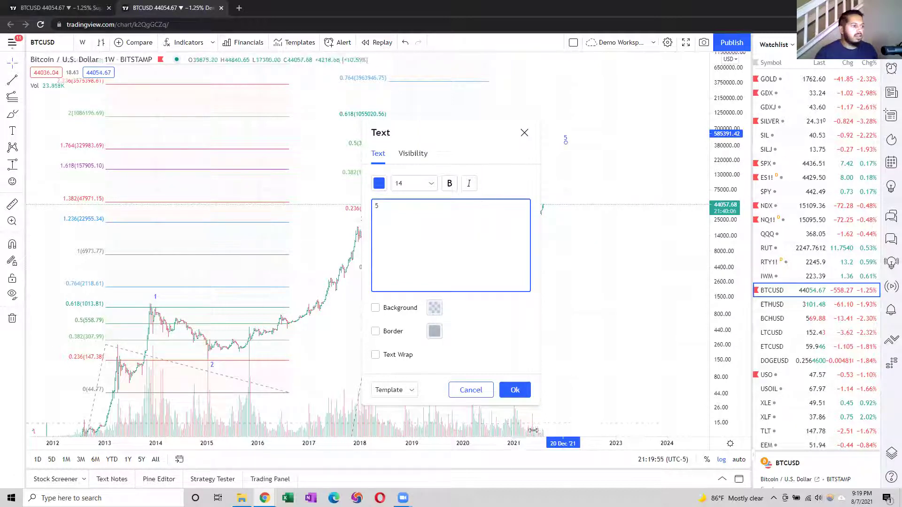
click(515, 390)
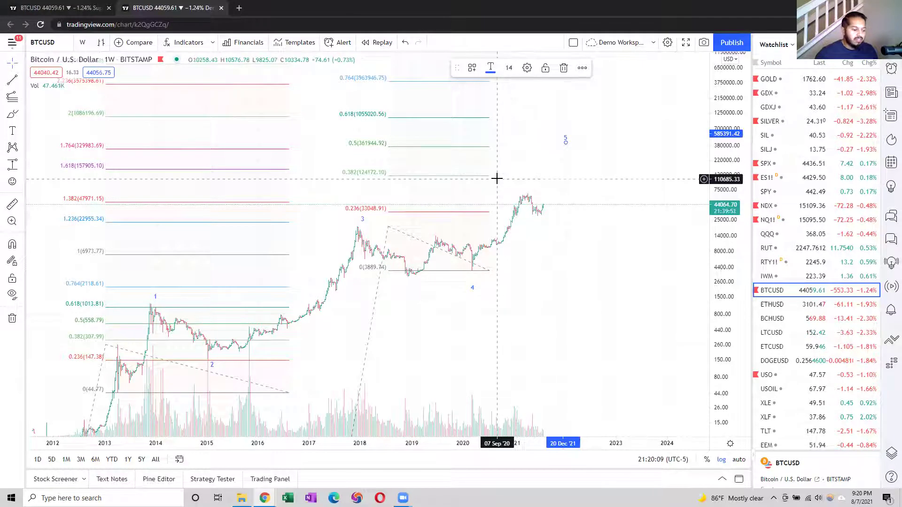
Return to the annotated BTCUSD chart, set it to the daily interval and show the price pane alone back to 2013.
click(82, 4)
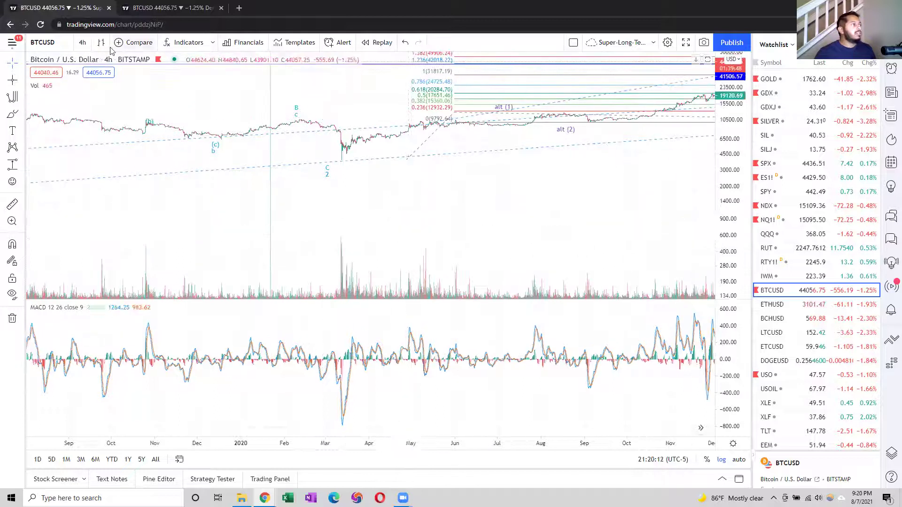
click(83, 43)
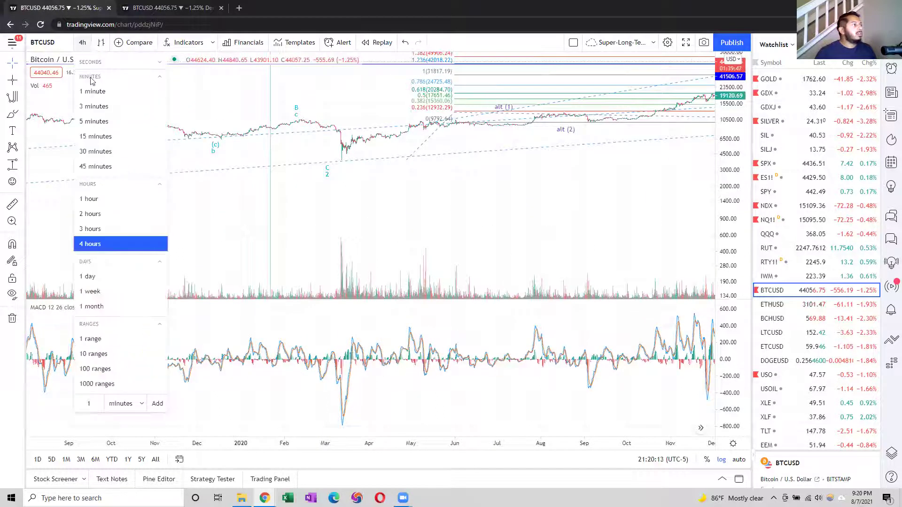
click(88, 276)
drag(572, 225, 476, 231)
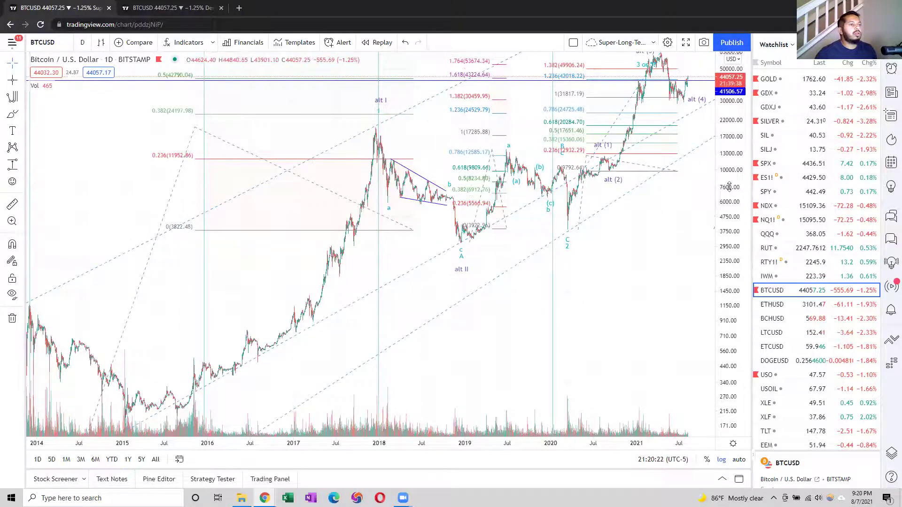
drag(728, 147, 729, 278)
drag(459, 338, 493, 293)
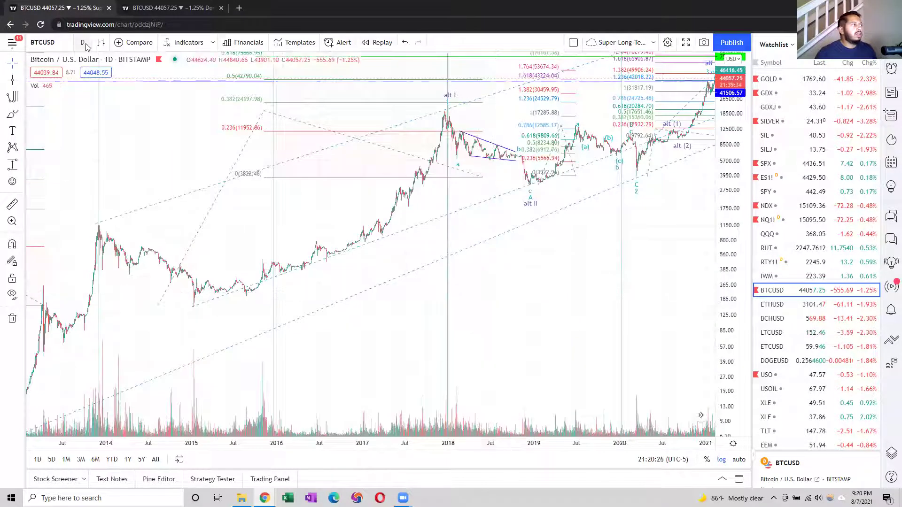
Set the annotated chart to the weekly interval and examine its trendlines, Fibonacci extensions and wave labels from the 2011 low to 2021.
click(83, 43)
click(95, 291)
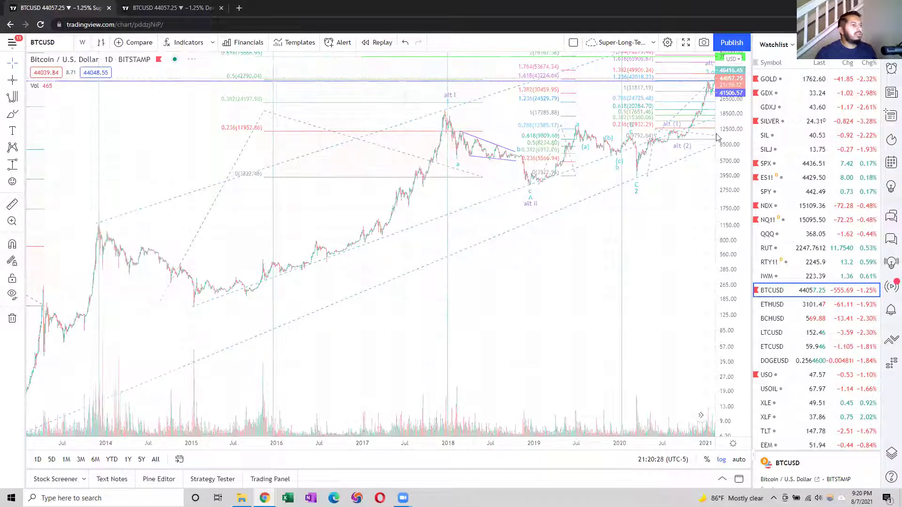
scroll(519, 212, up, 6)
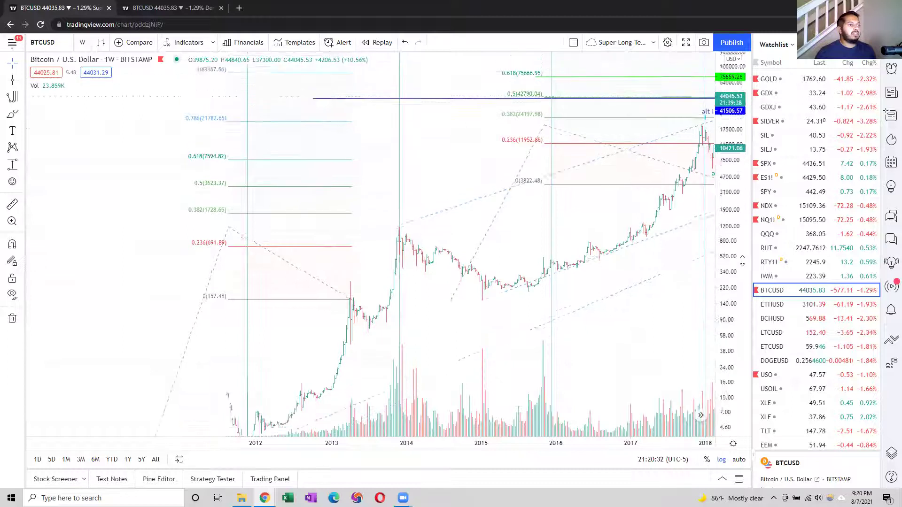
drag(479, 338, 391, 300)
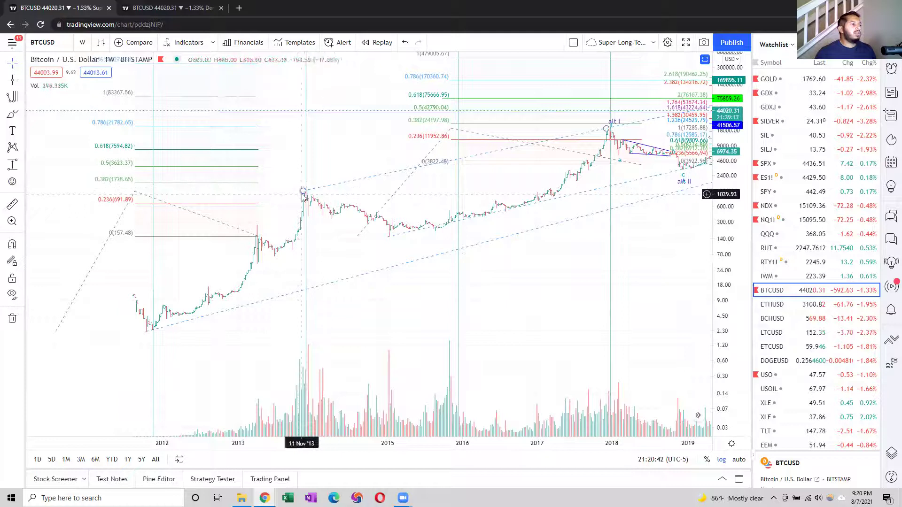
drag(555, 291, 345, 340)
drag(378, 339, 444, 304)
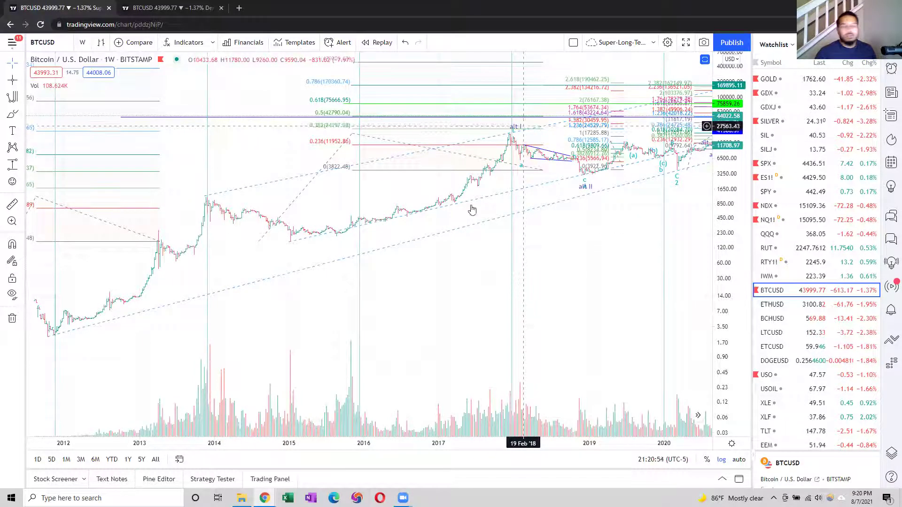
drag(407, 309, 561, 284)
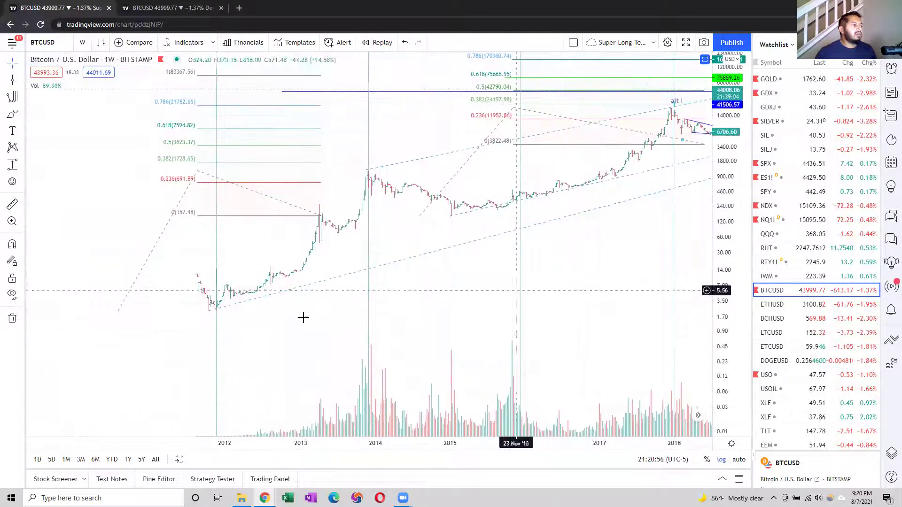
drag(302, 147, 197, 268)
drag(397, 341, 260, 350)
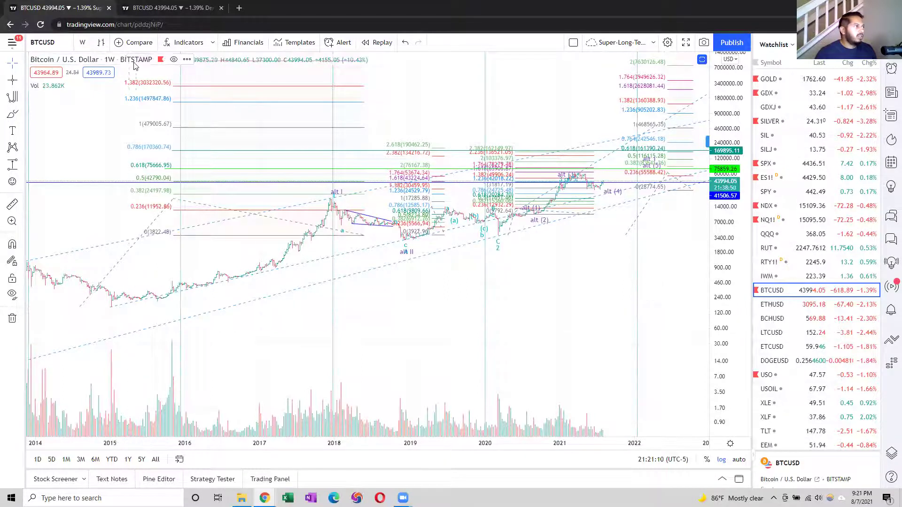
Set the annotated chart back to the daily interval, auto-fit its price scale and examine the alternate wave counts from 2021 back to 2013.
click(85, 45)
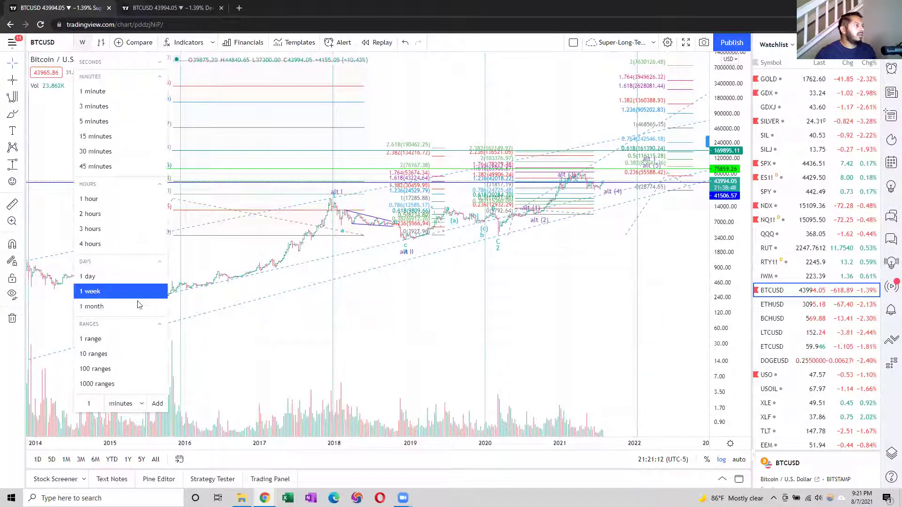
click(90, 278)
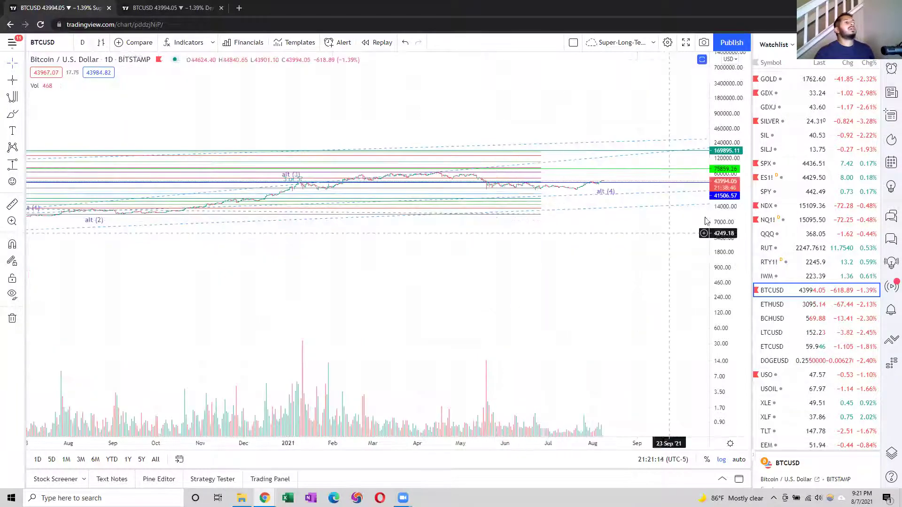
double_click(724, 219)
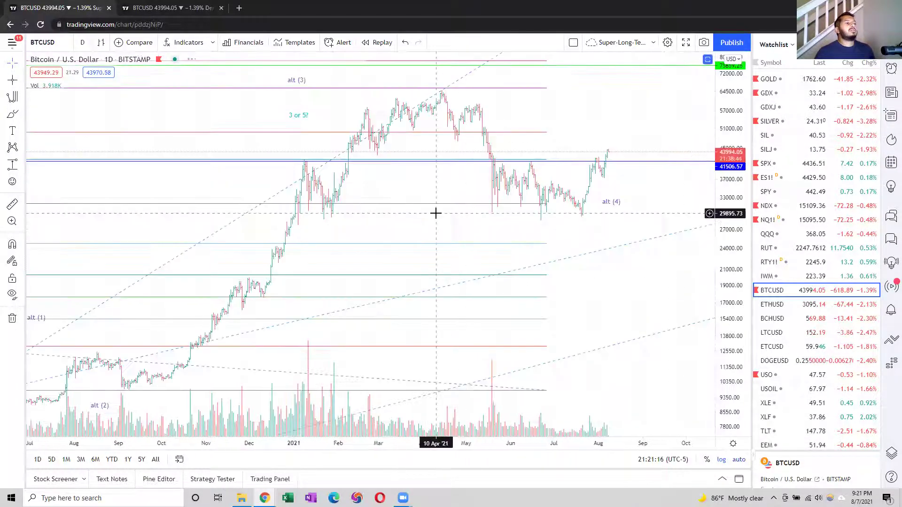
drag(457, 205, 578, 167)
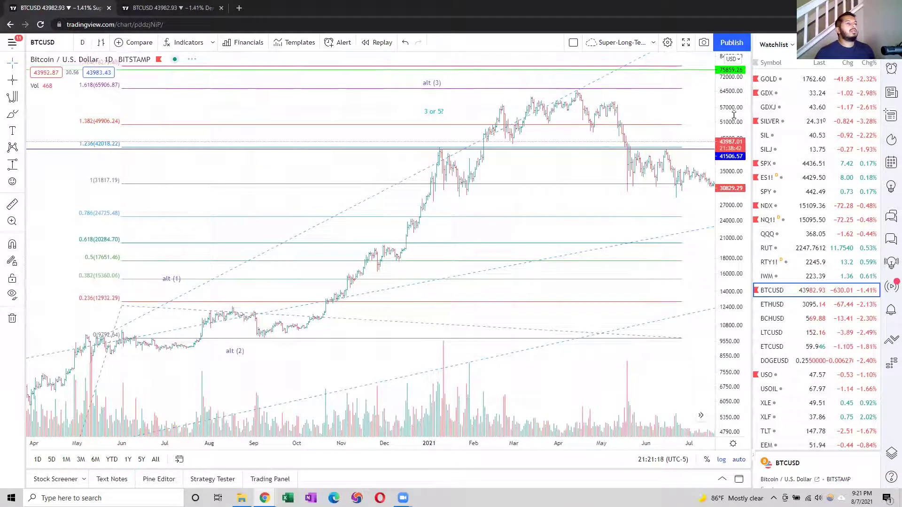
scroll(353, 241, down, 5)
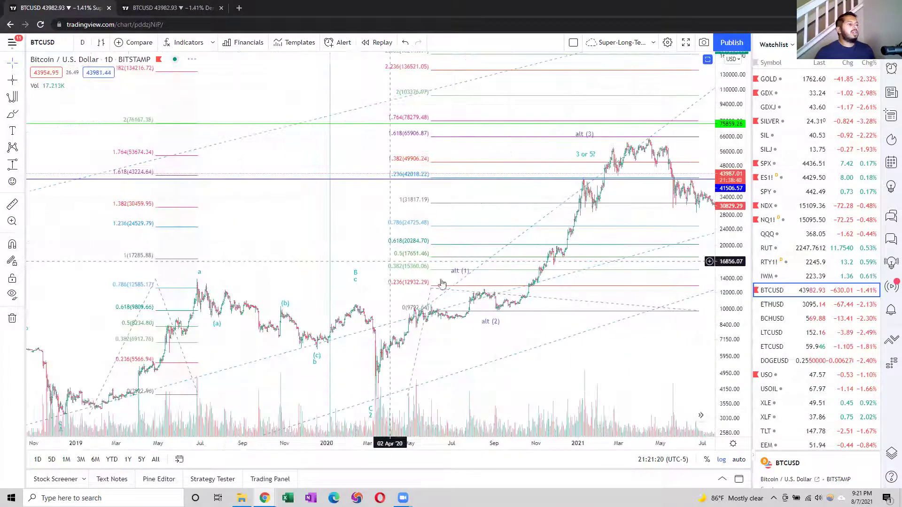
scroll(433, 279, down, 4)
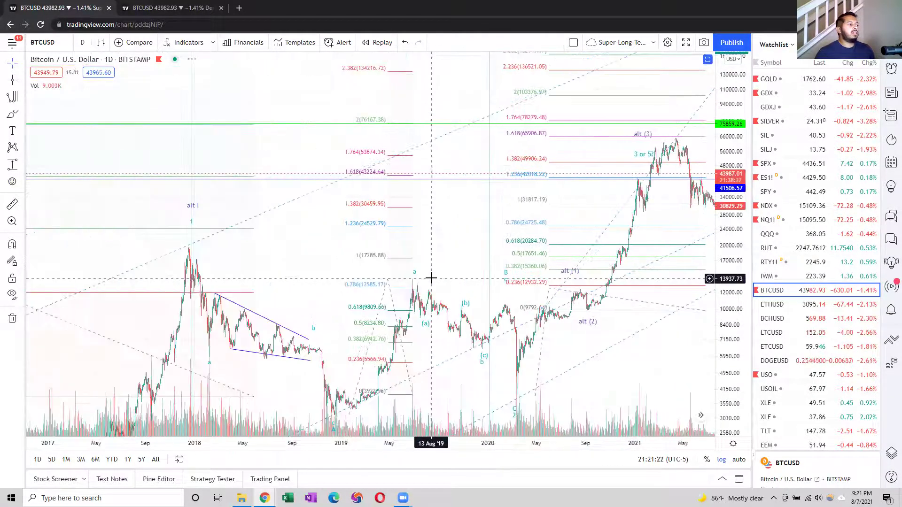
scroll(422, 171, down, 3)
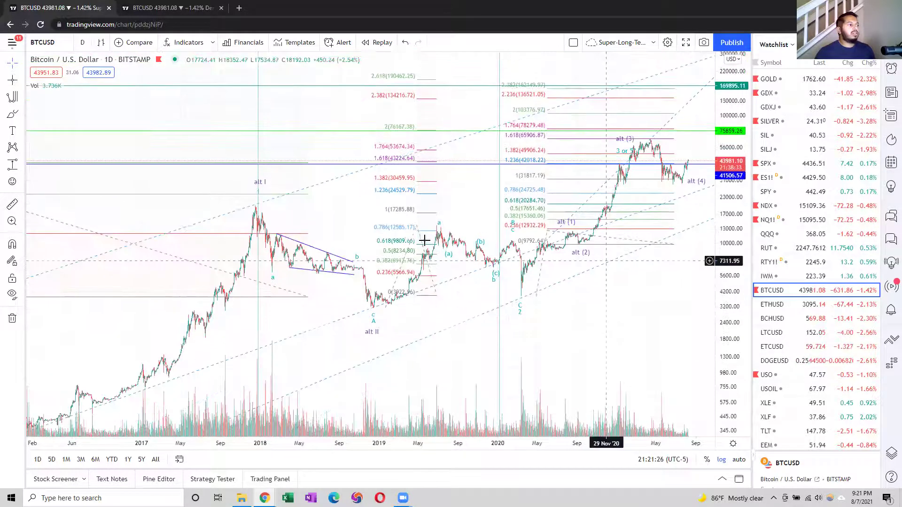
drag(337, 191, 354, 157)
scroll(318, 294, down, 2)
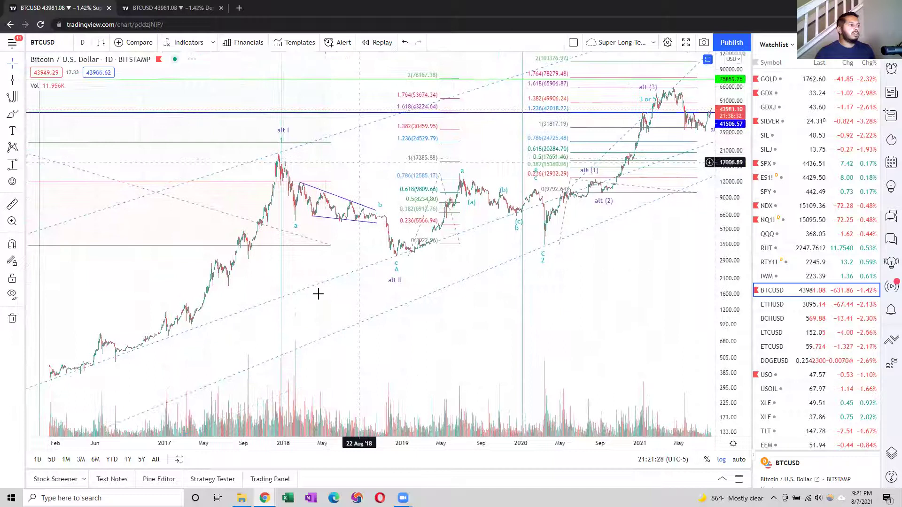
drag(252, 296, 502, 214)
drag(450, 233, 501, 214)
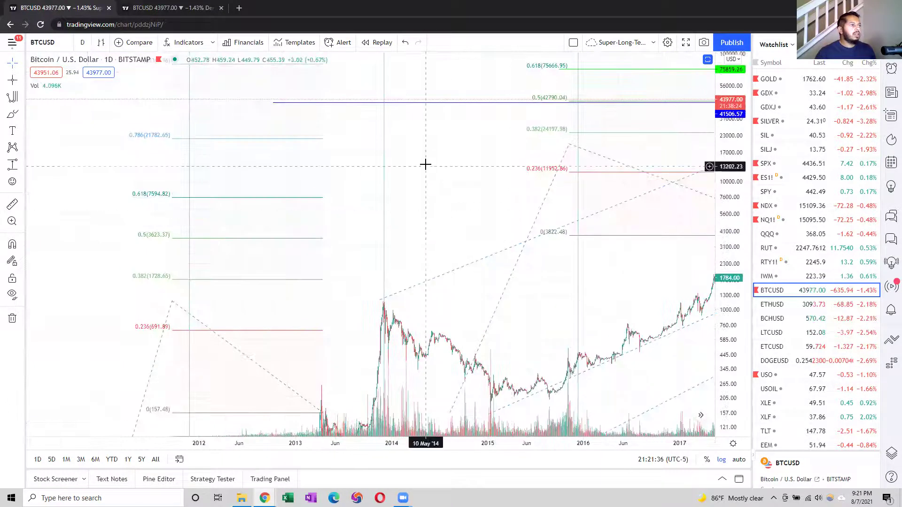
Examine the annotated daily chart's alternate wave counts and Fibonacci levels from the 2014 peak forward to the 2022 projections.
drag(433, 160, 355, 150)
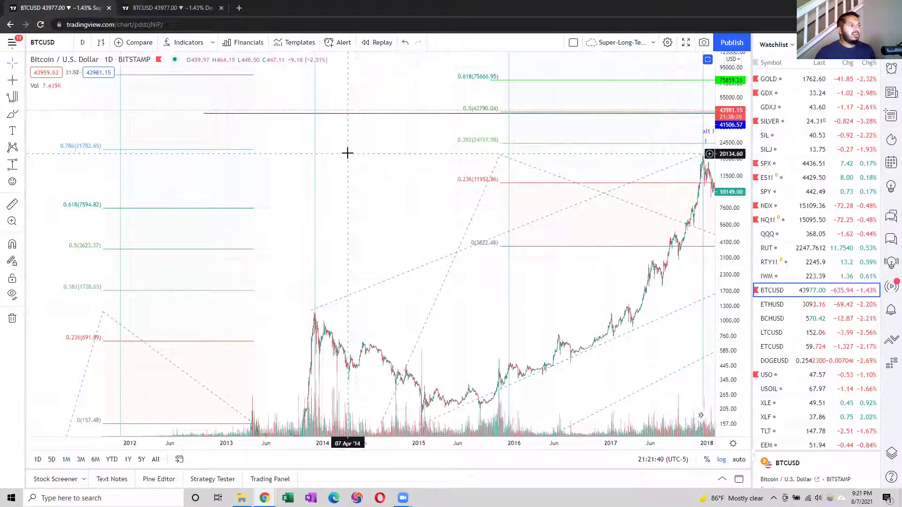
drag(368, 150, 214, 150)
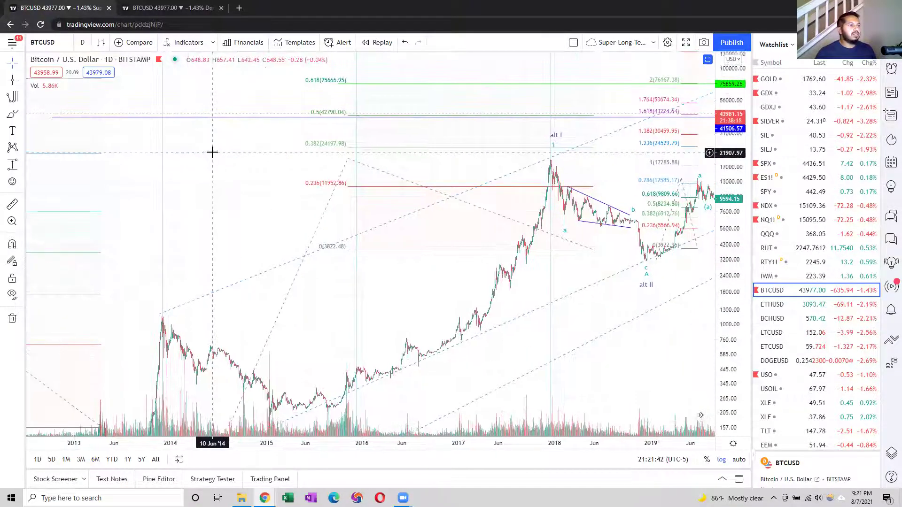
drag(564, 248, 371, 253)
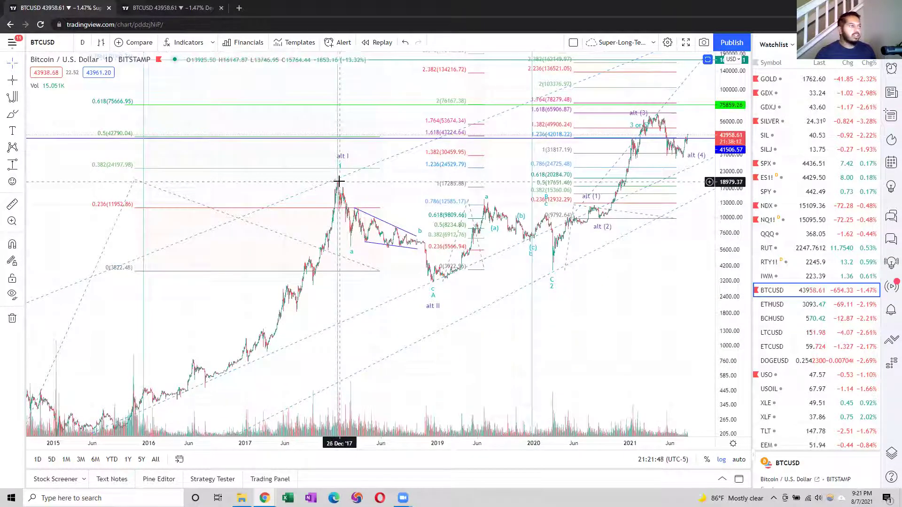
drag(373, 139, 363, 190)
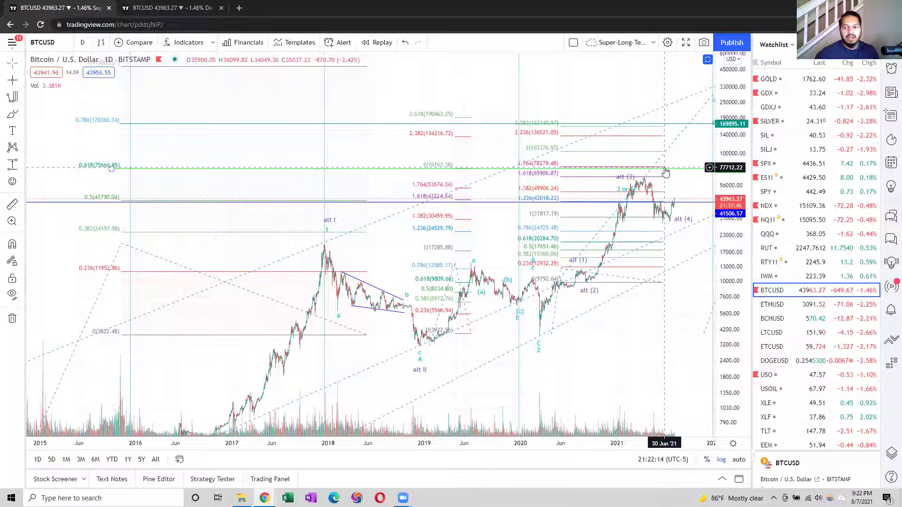
drag(609, 349, 505, 334)
drag(735, 244, 736, 232)
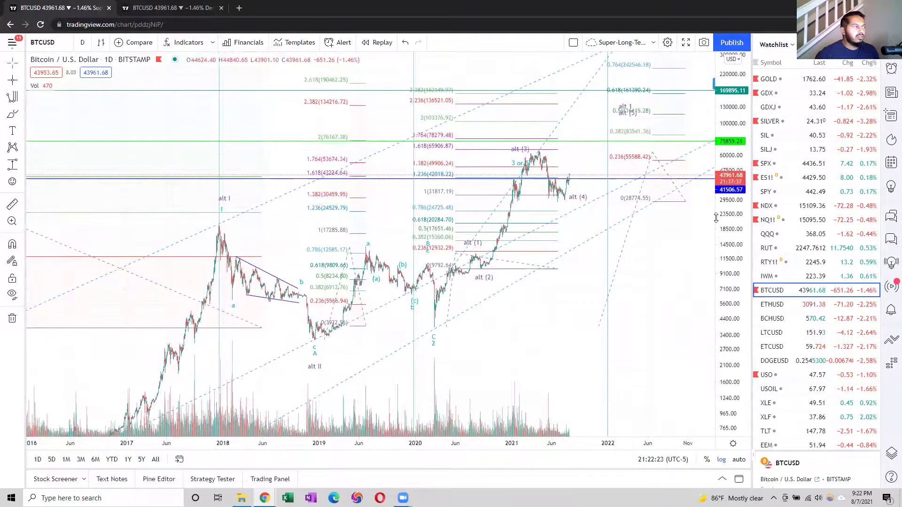
Set the annotated chart to the four-hour interval, auto-fit its price scale and examine waves alt (1) and alt (2) from the March 2020 low.
click(83, 42)
click(108, 244)
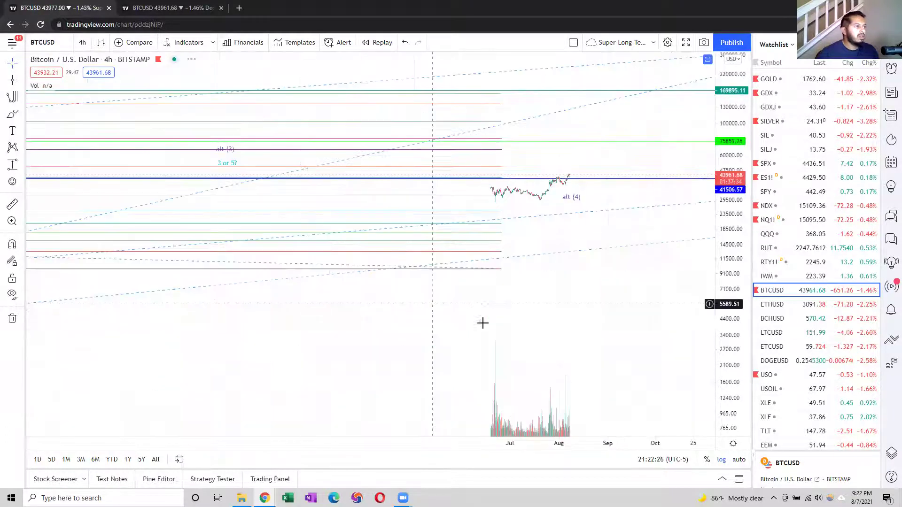
scroll(329, 291, down, 2)
drag(356, 335, 617, 304)
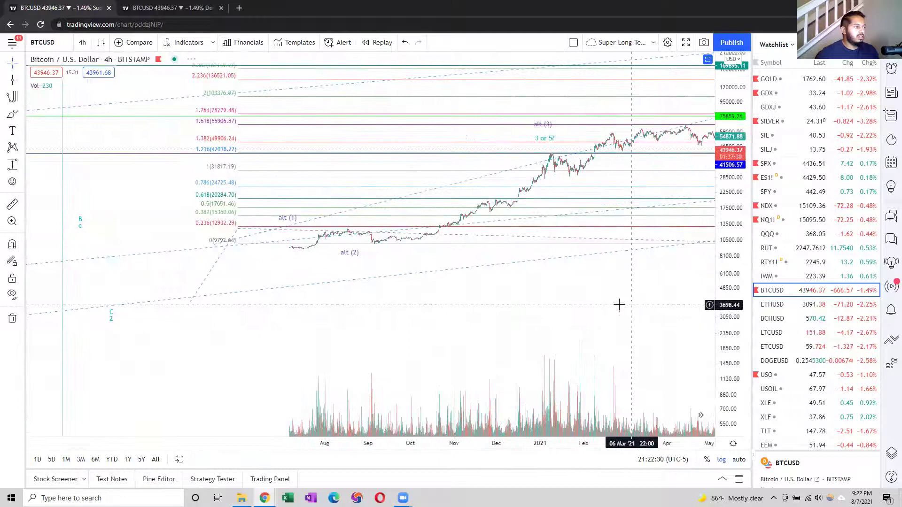
double_click(733, 192)
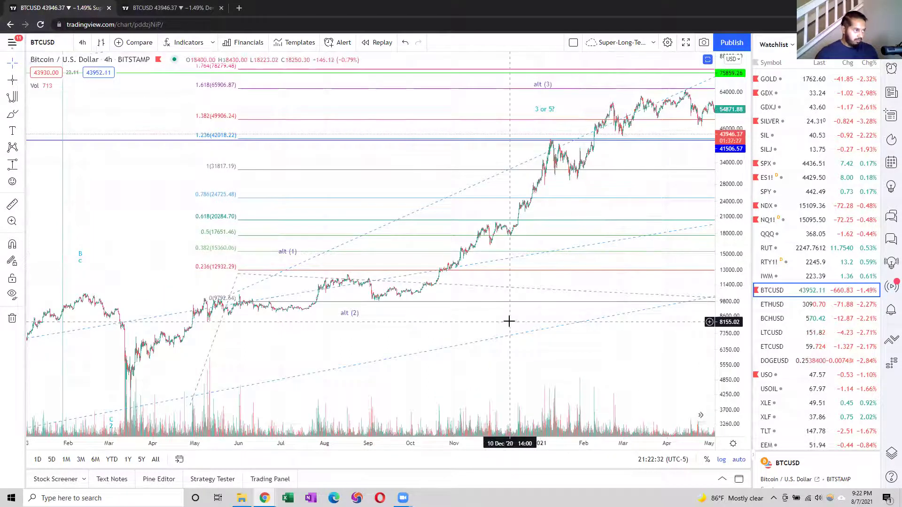
drag(263, 328, 280, 329)
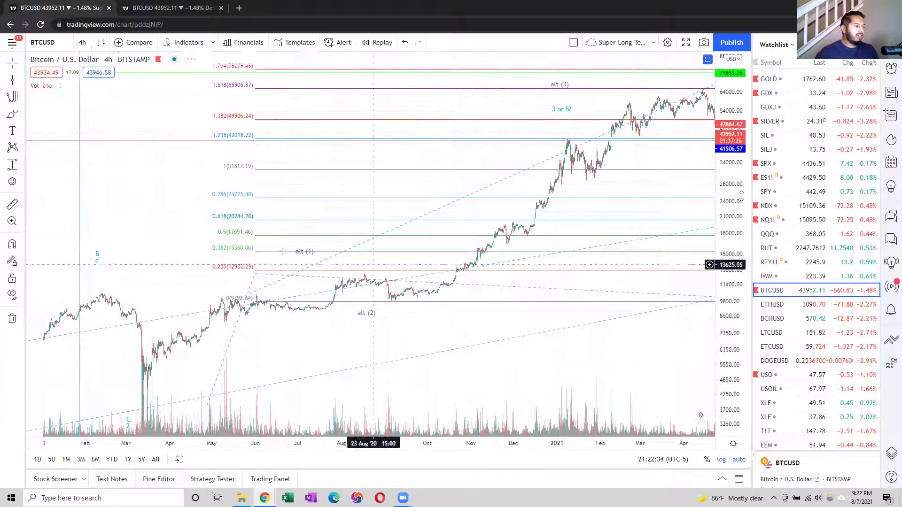
drag(744, 186, 458, 306)
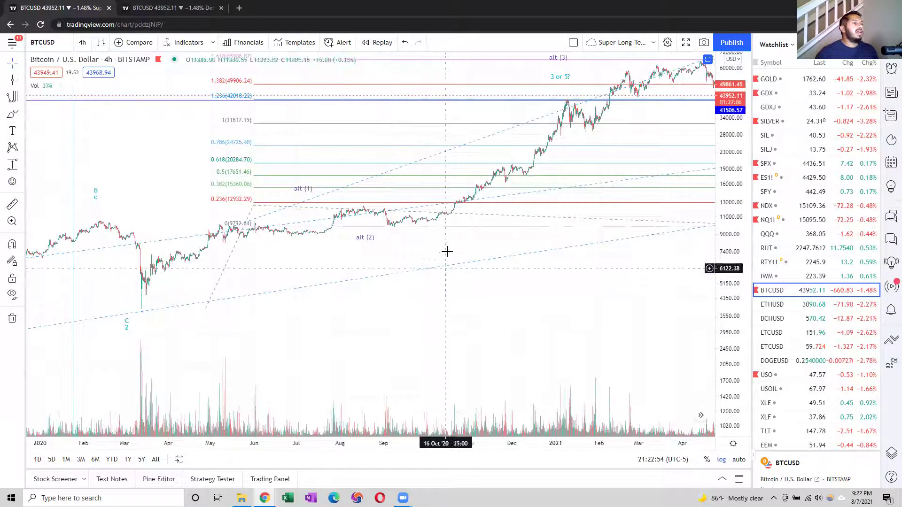
drag(445, 246, 329, 284)
drag(207, 301, 236, 284)
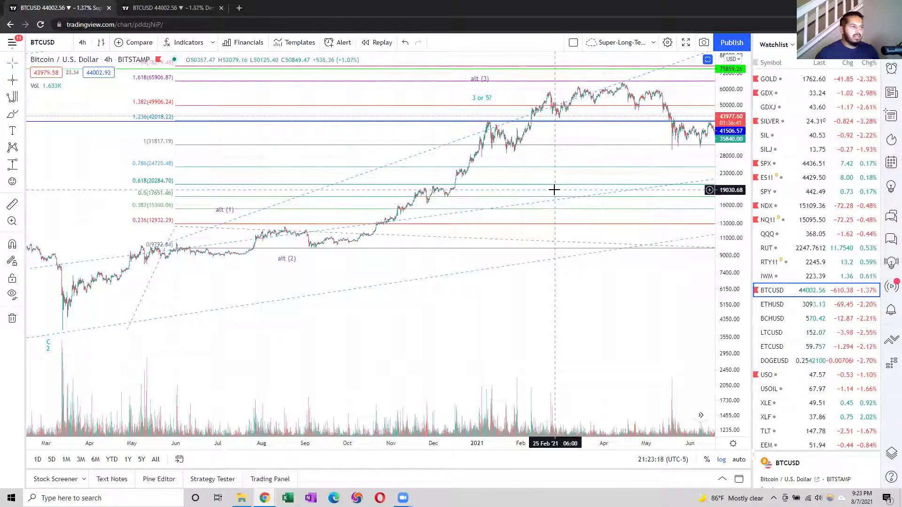
Move the "alt (3)" label closer to the 2021 peak, at about 18 March 2021 near 81,500.
drag(537, 205, 534, 214)
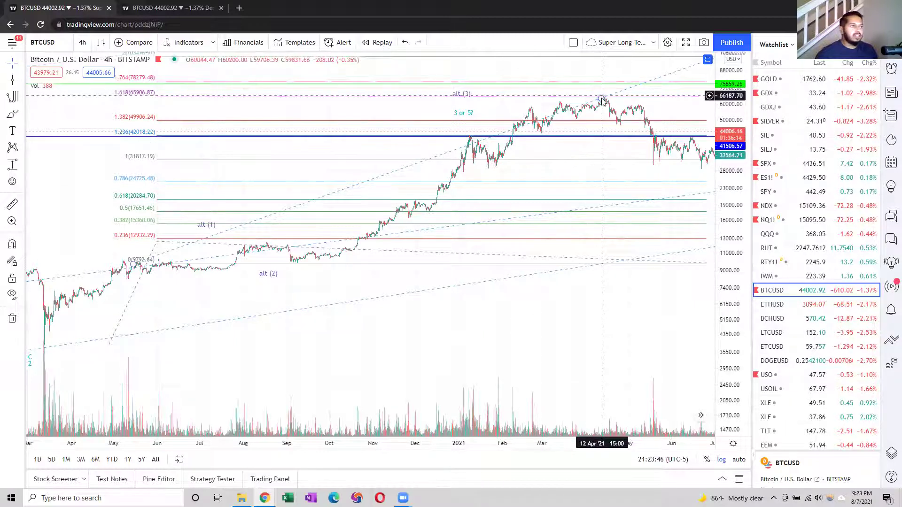
drag(590, 147, 442, 157)
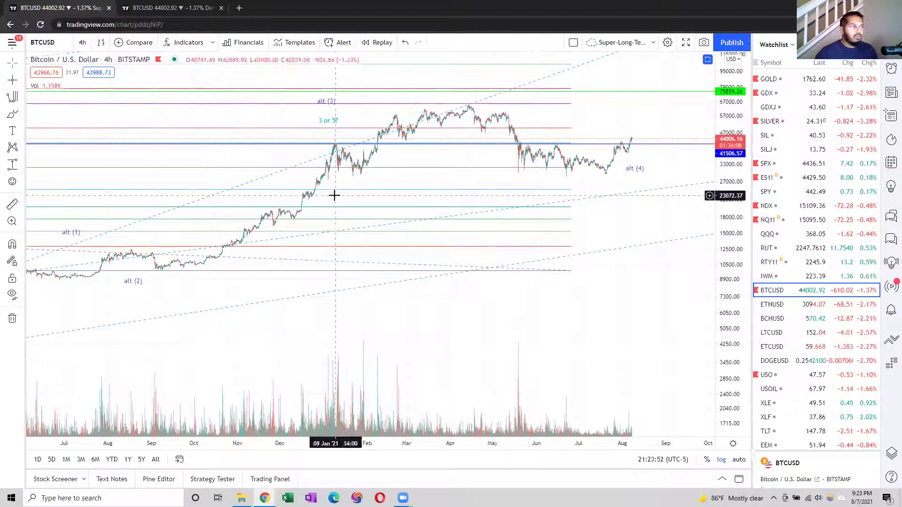
drag(433, 157, 469, 153)
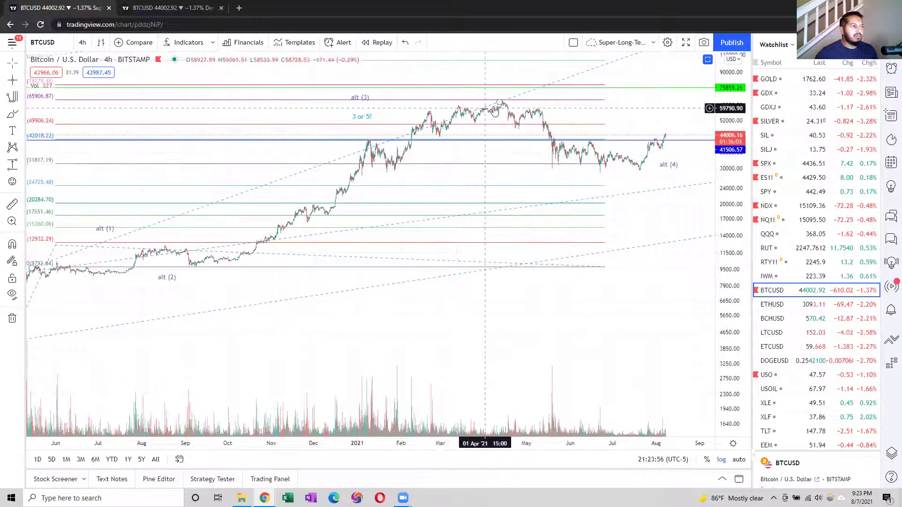
drag(361, 95, 475, 87)
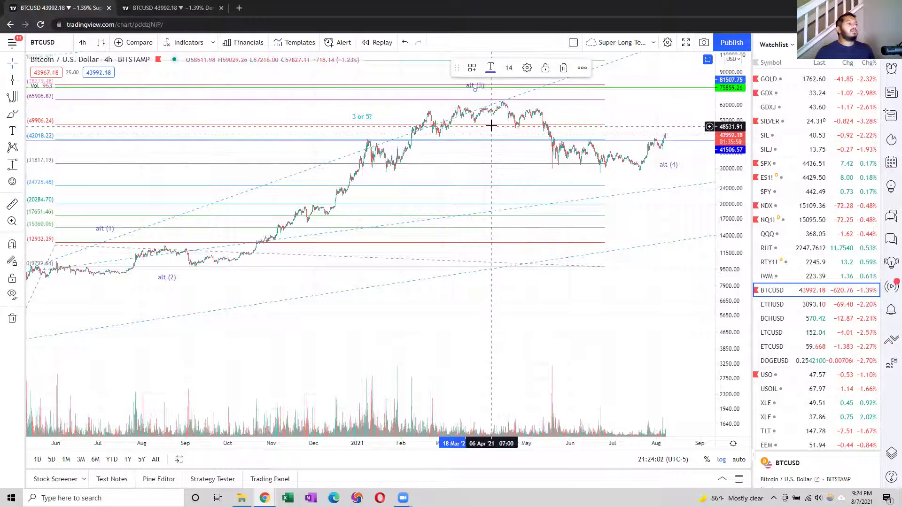
Examine the 2020–2021 advance on the four-hour chart against its Fibonacci extension levels and the alt (1) to alt (4) labels.
drag(402, 109, 461, 107)
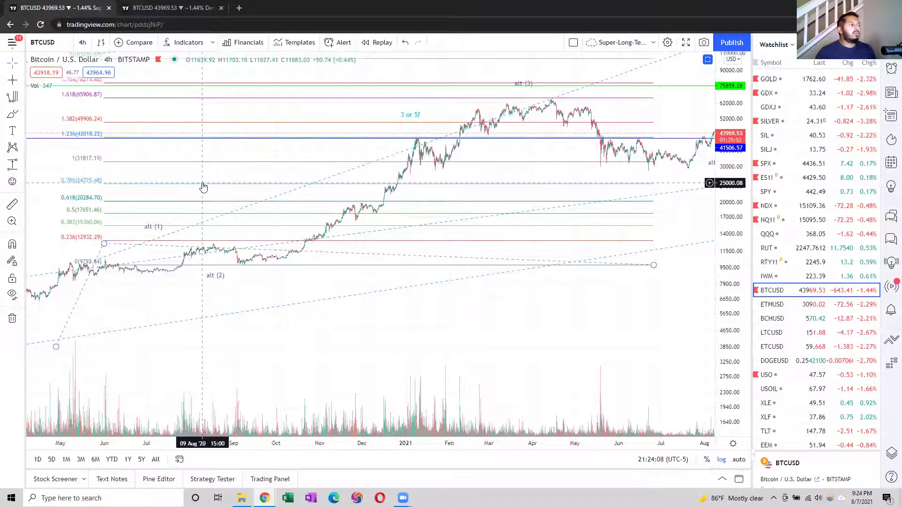
drag(198, 177, 189, 179)
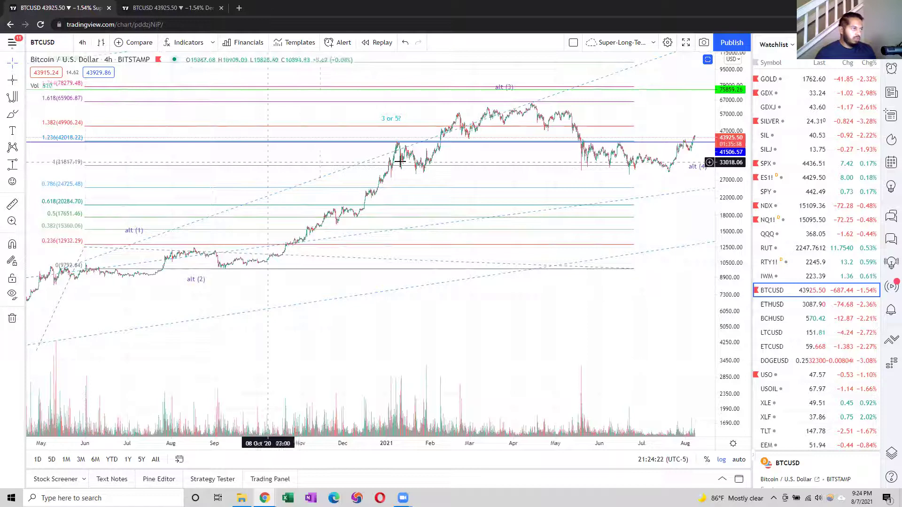
drag(507, 131, 483, 205)
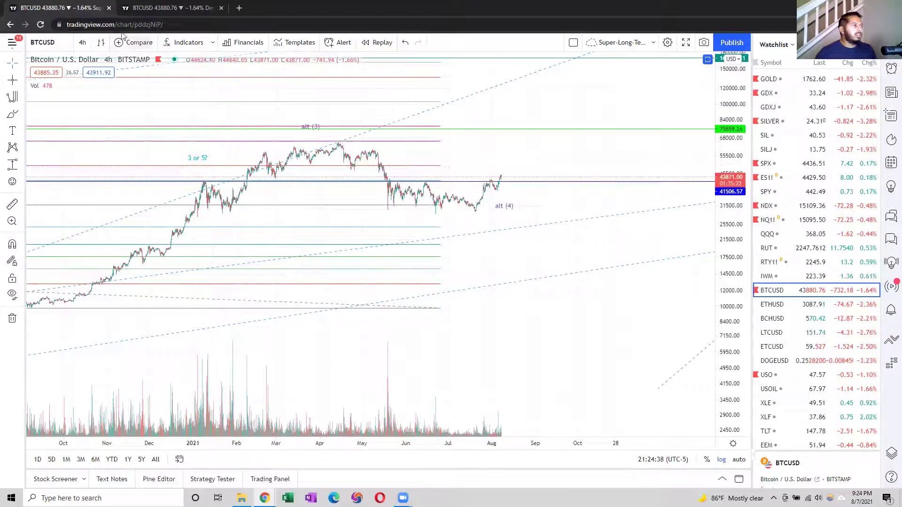
drag(493, 155, 644, 121)
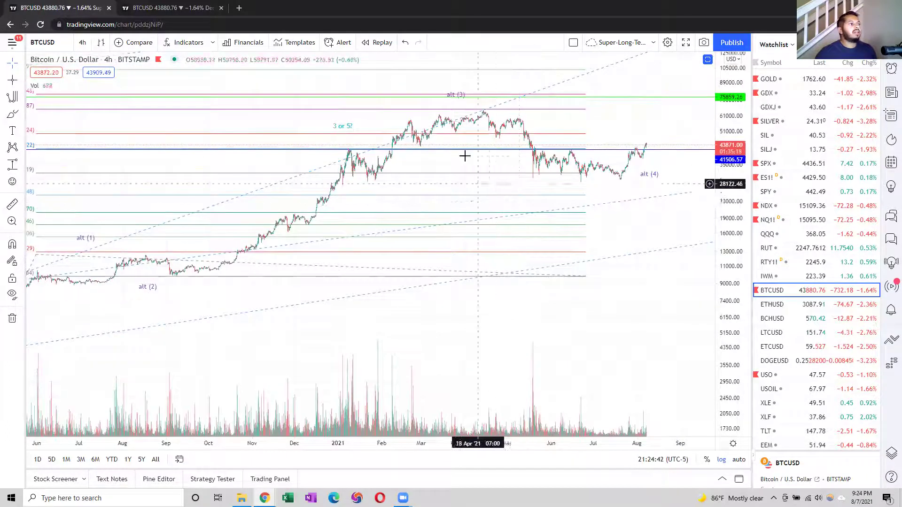
drag(266, 136, 358, 148)
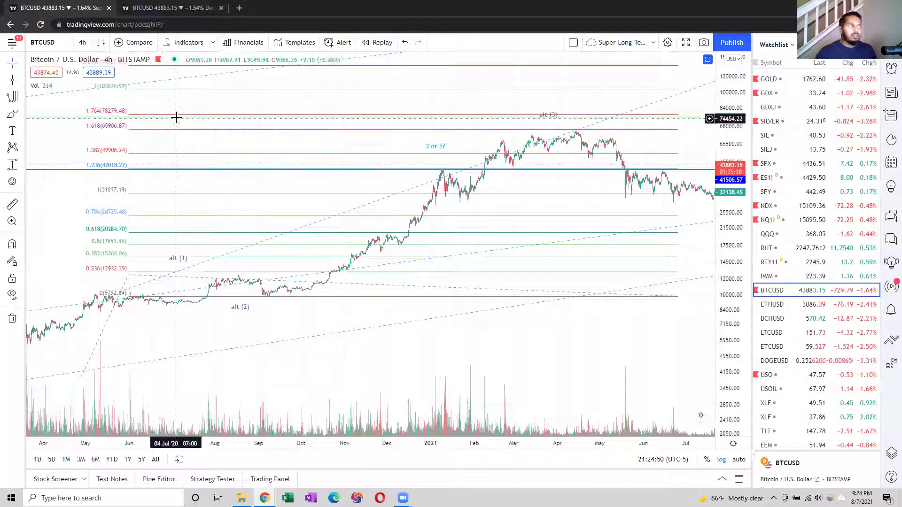
drag(170, 115, 155, 132)
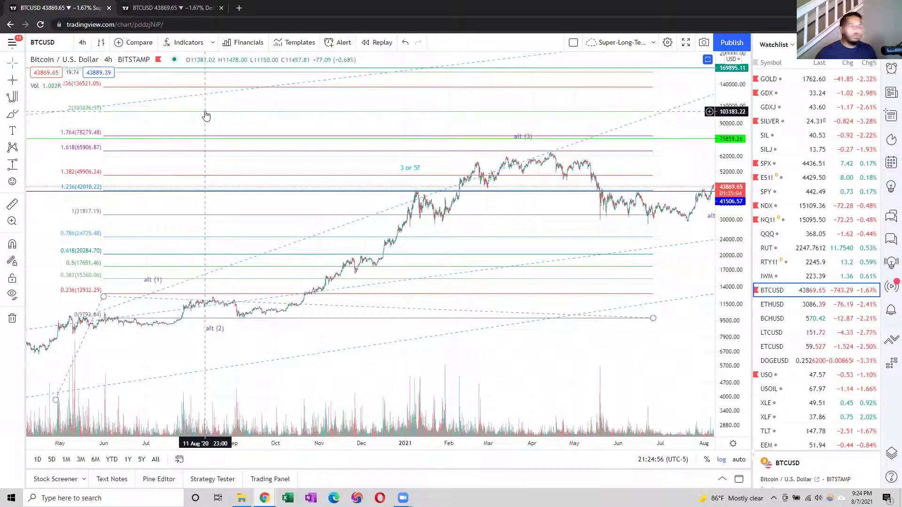
drag(535, 132, 486, 132)
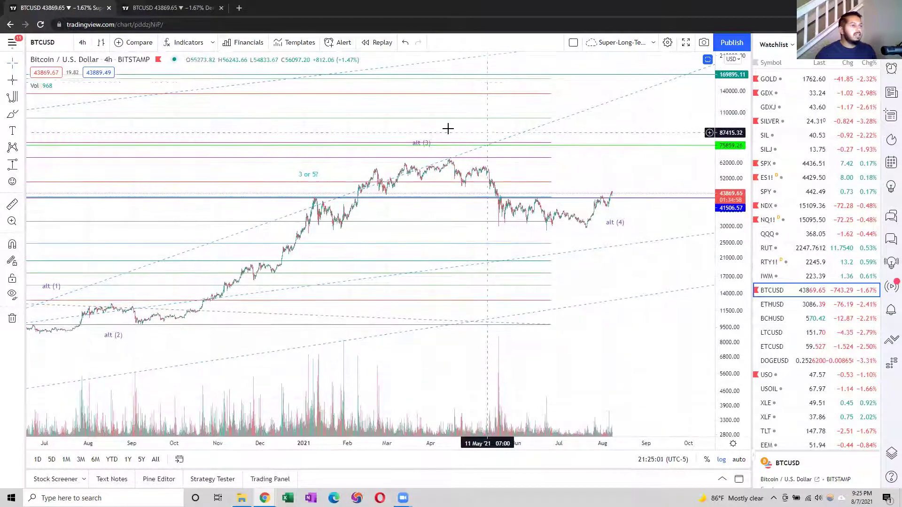
Set the annotated chart back to the daily interval and examine the alternate wave count from alt II to alt (4).
click(83, 42)
click(98, 278)
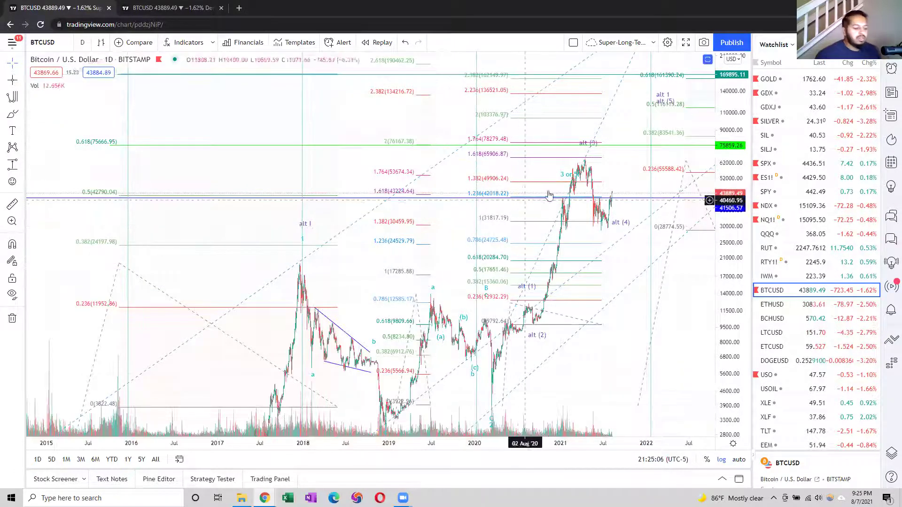
drag(693, 277, 584, 227)
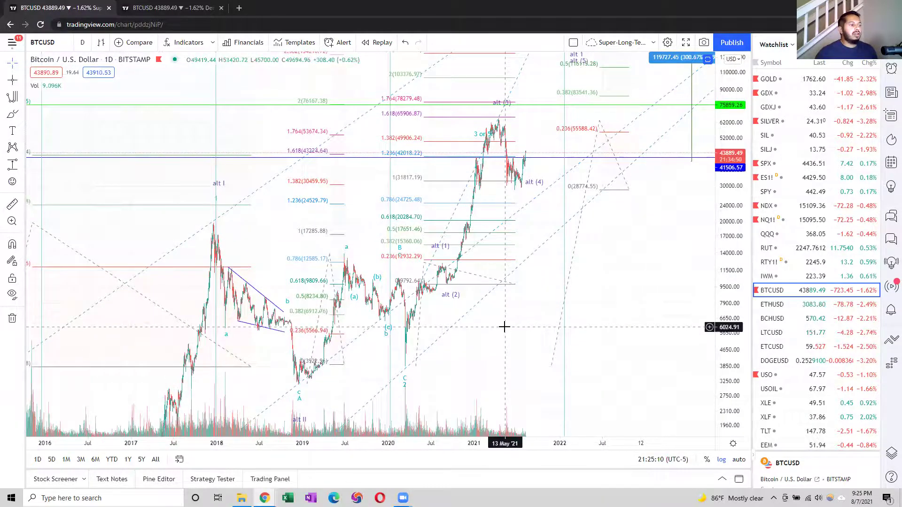
scroll(505, 329, up, 4)
drag(403, 338, 511, 320)
drag(379, 376, 368, 334)
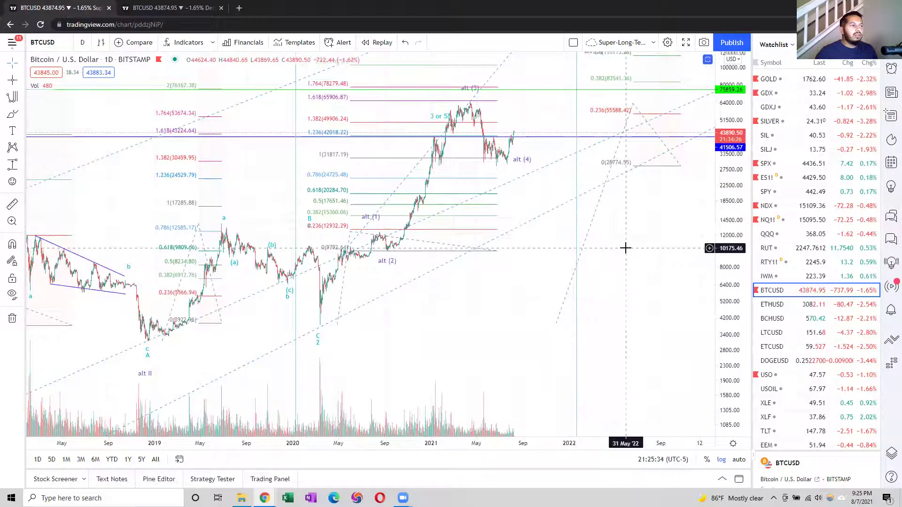
Examine the Fibonacci projection for alt (5) in 2022 and the price range drawn beside it.
scroll(584, 302, right, 3)
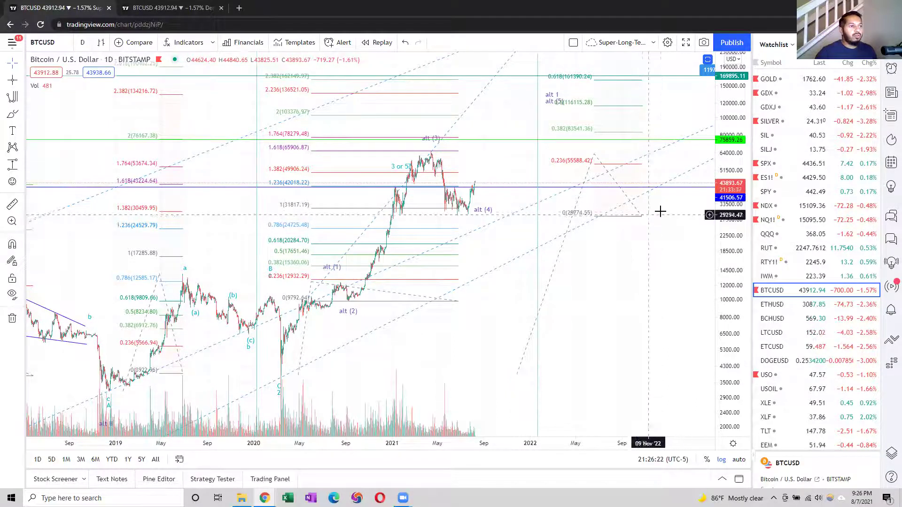
drag(647, 227, 559, 276)
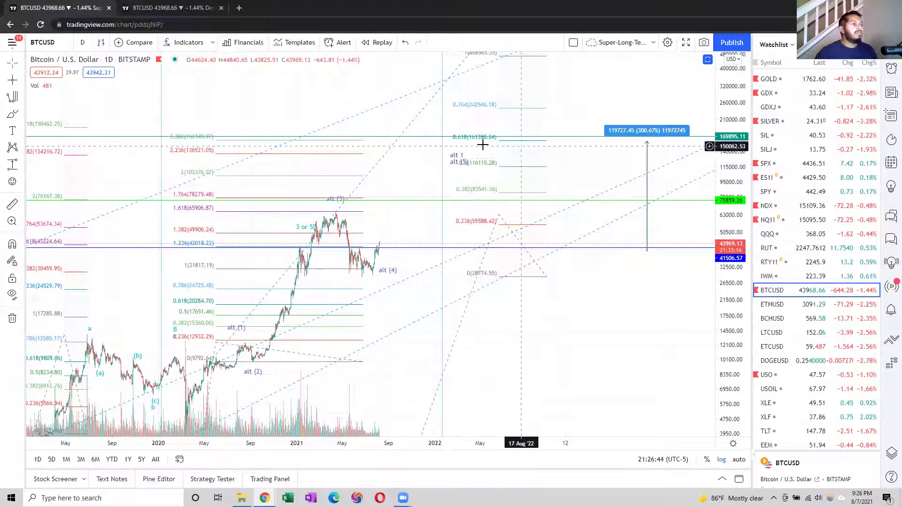
drag(436, 162, 469, 144)
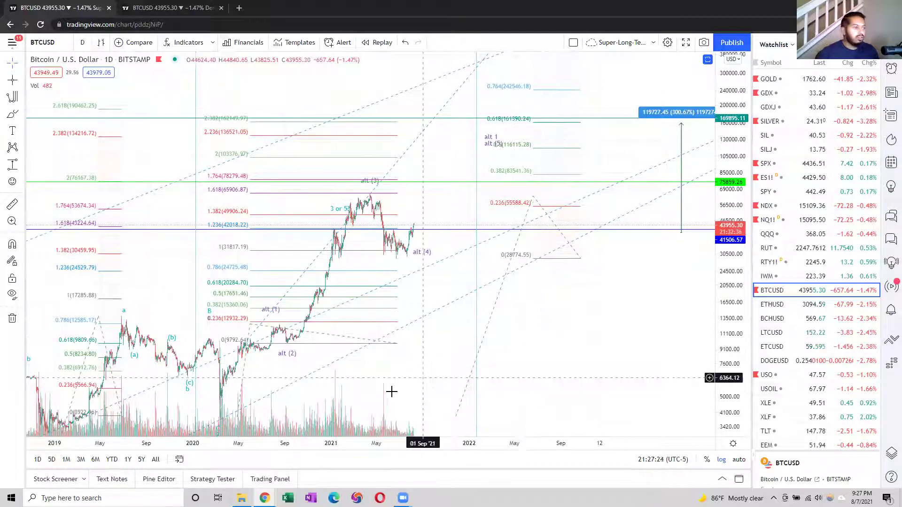
Compare the long-term Fibonacci extension levels around the 2017 peak with the 2020–2022 extension levels and the alt (5) target.
drag(451, 338, 693, 257)
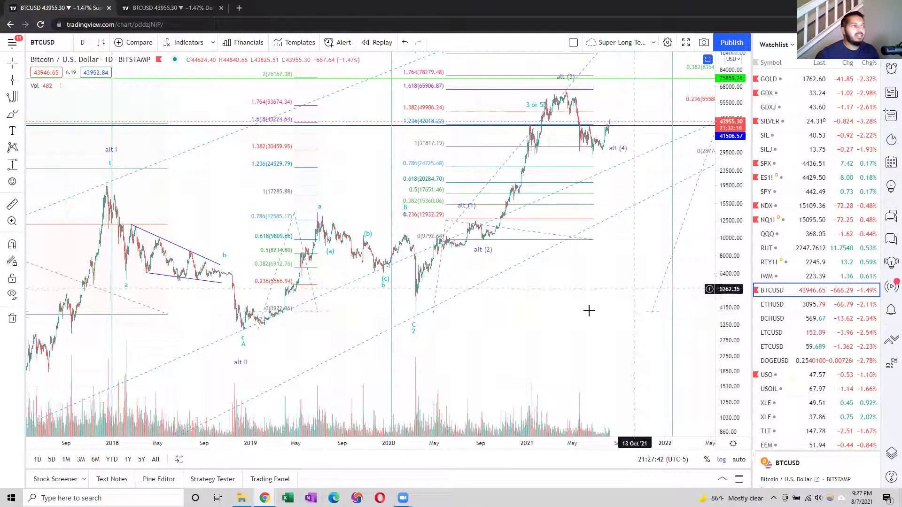
drag(583, 342, 598, 371)
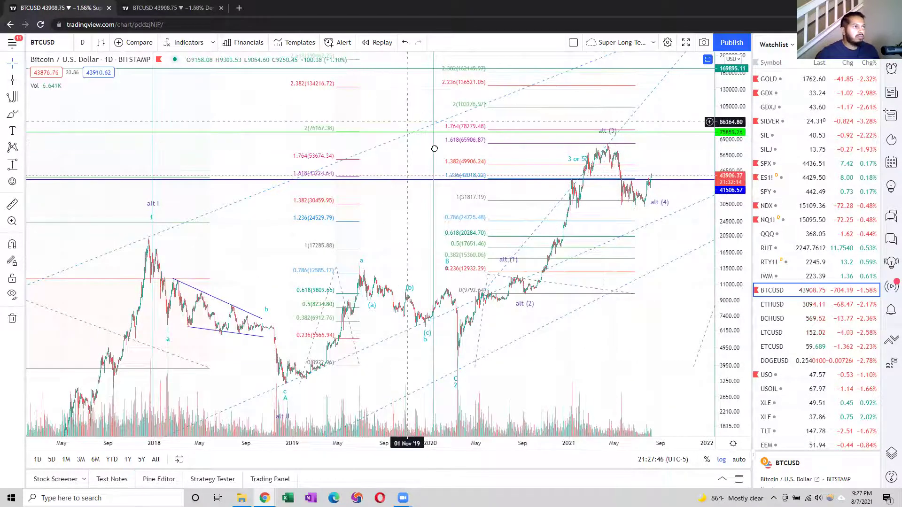
drag(433, 147, 468, 186)
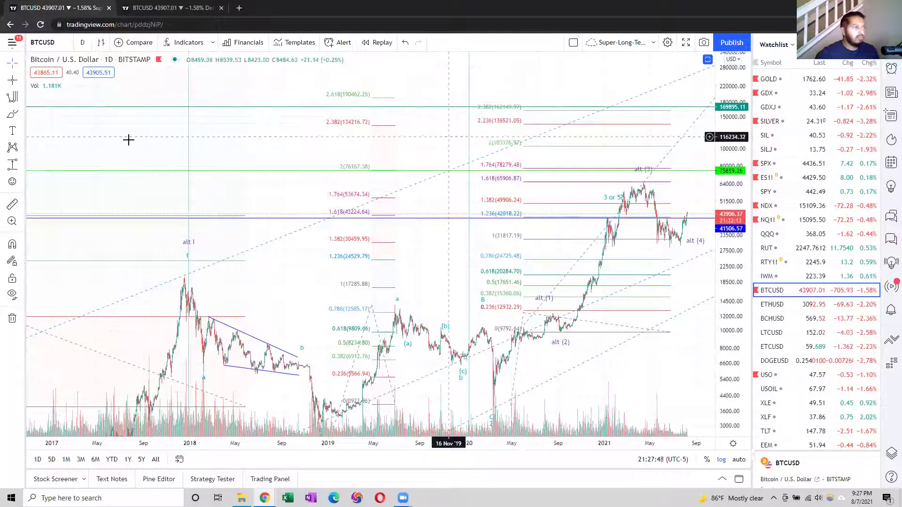
drag(376, 144, 590, 141)
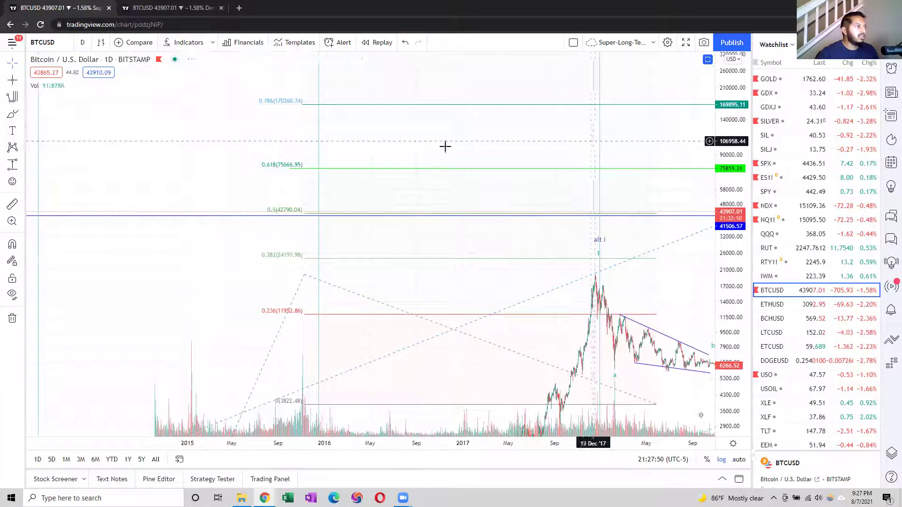
drag(415, 140, 370, 77)
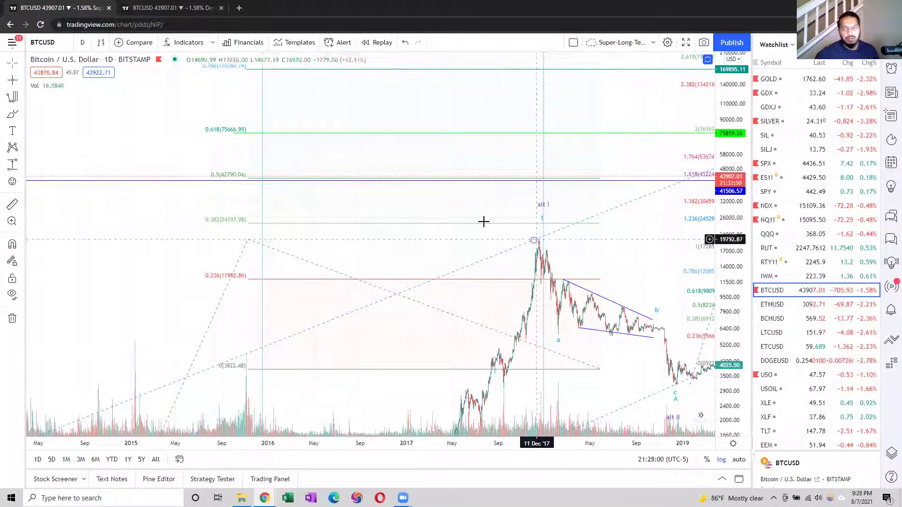
drag(406, 119, 327, 176)
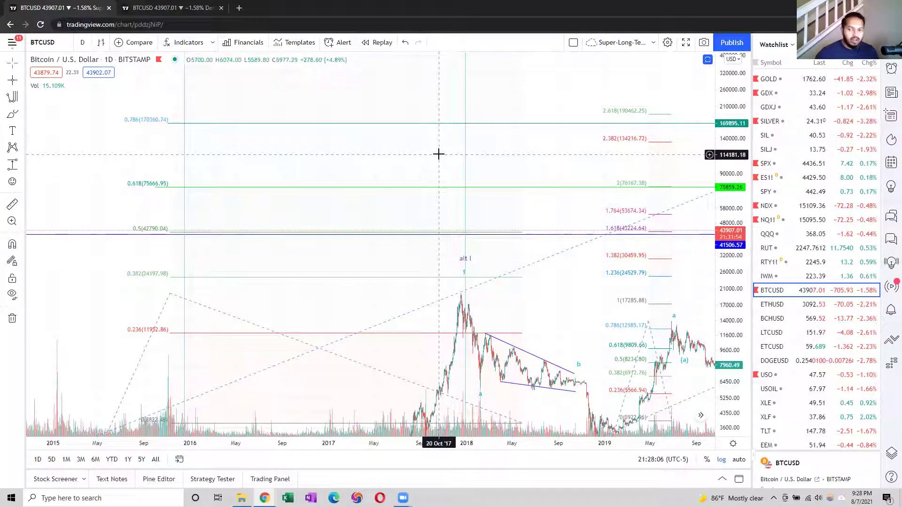
drag(468, 154, 258, 145)
drag(546, 203, 493, 206)
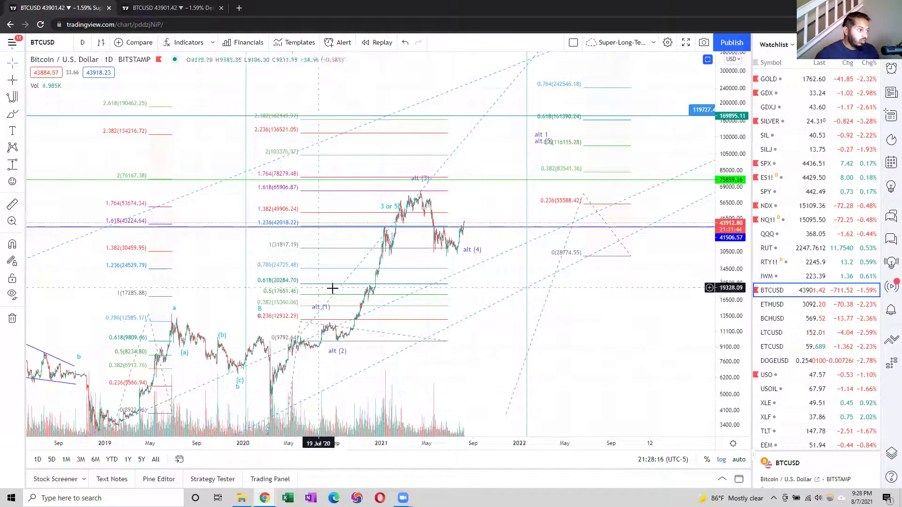
Draw a trend-based Fib extension beside the alt (4) low, from about 28,712 up to about 42,537 and back to about 37,457 in late November 2021.
drag(447, 362, 443, 345)
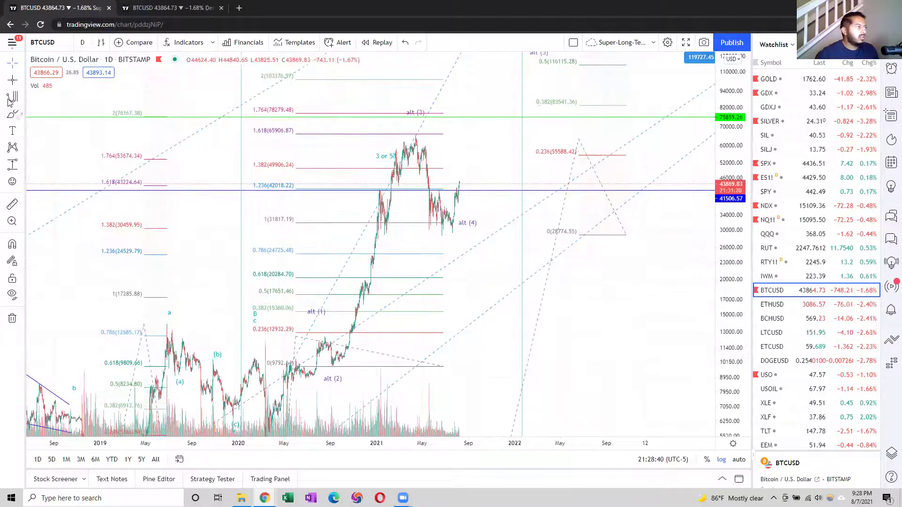
click(22, 97)
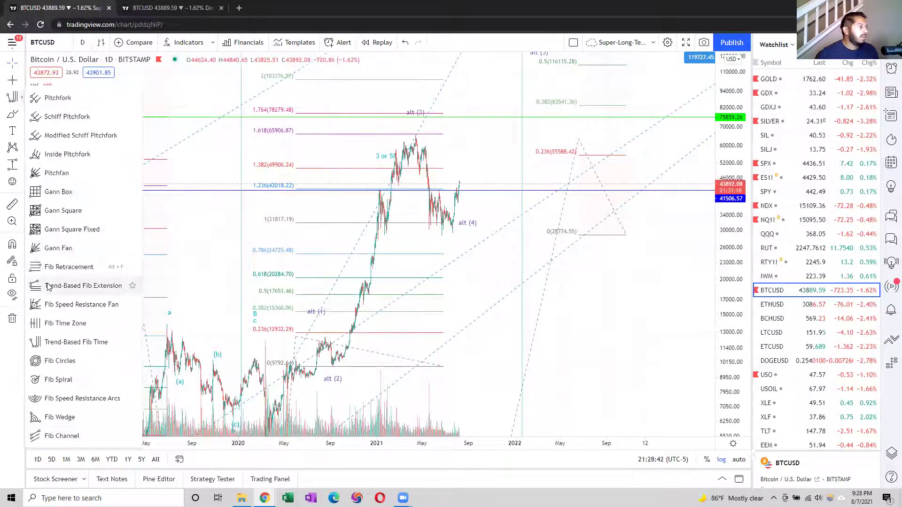
click(61, 286)
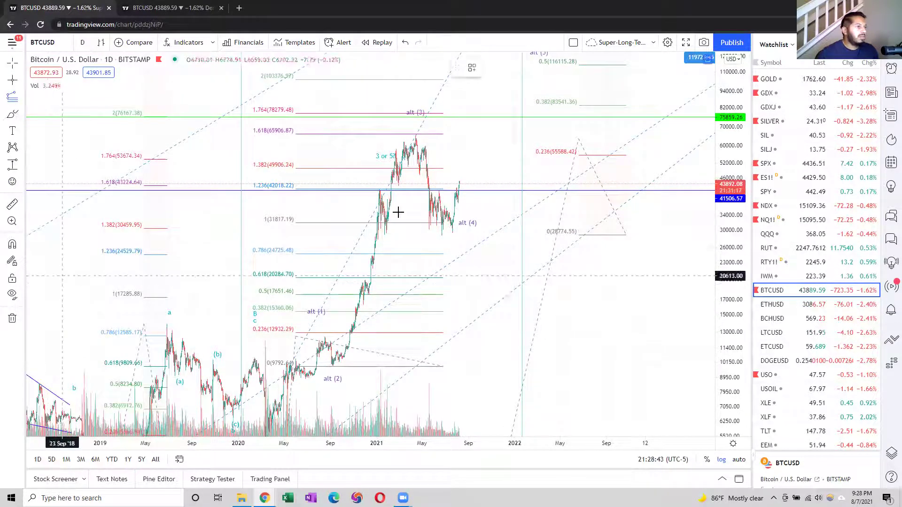
click(476, 235)
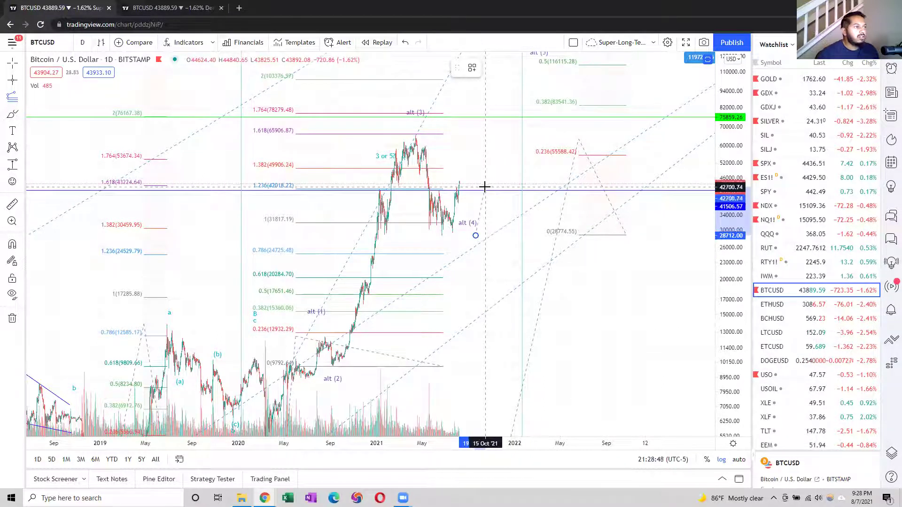
click(484, 187)
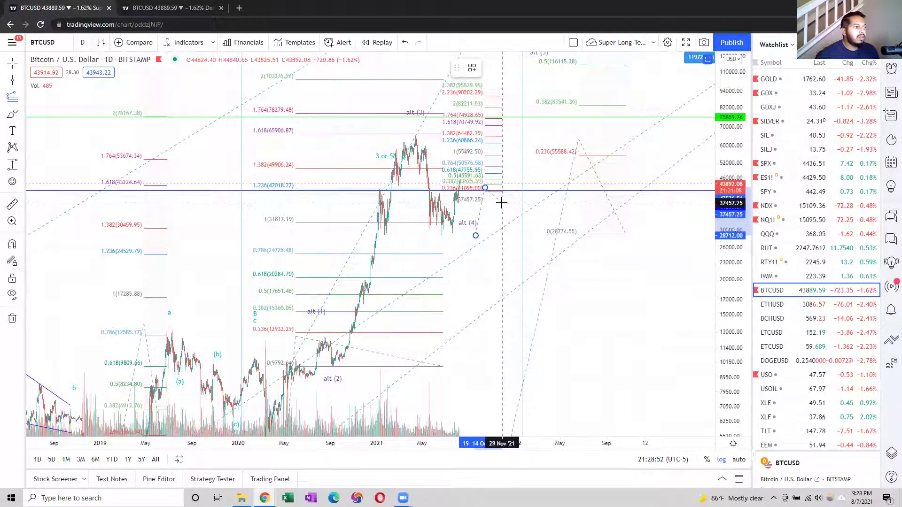
click(502, 203)
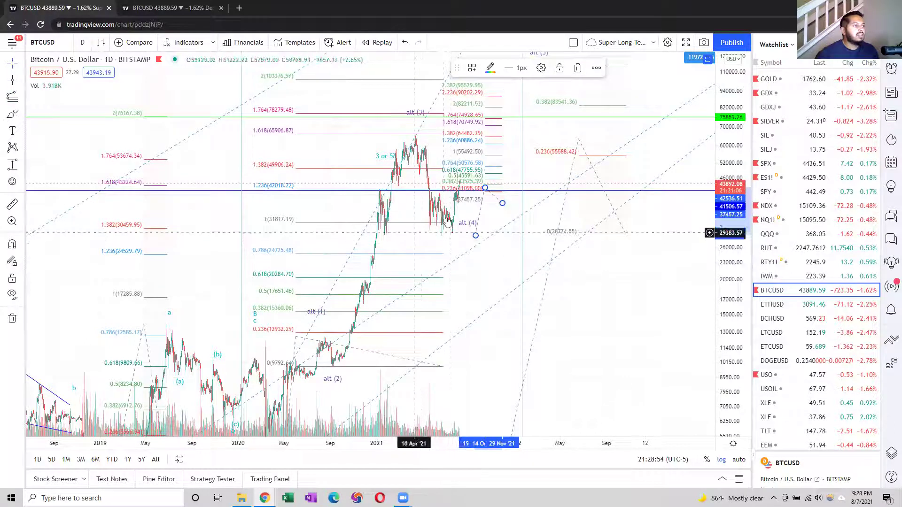
Compare the short-term Fibonacci extension levels beside alt (4) with the 2022 extension levels and the alt (5) target.
scroll(489, 175, up, 1)
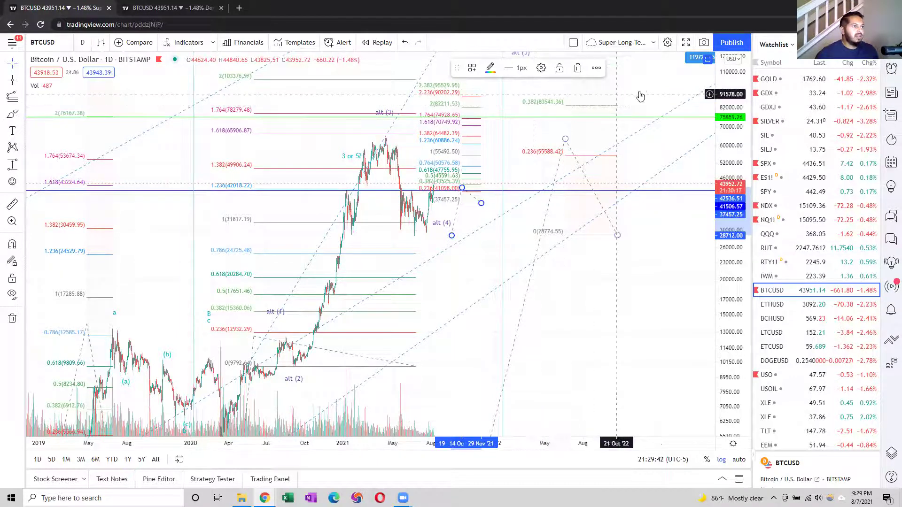
drag(648, 122, 647, 135)
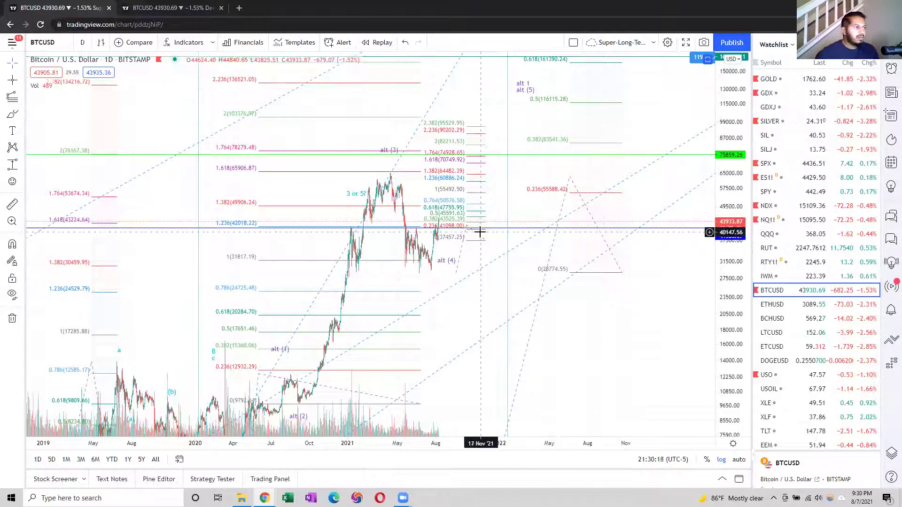
drag(591, 117, 571, 140)
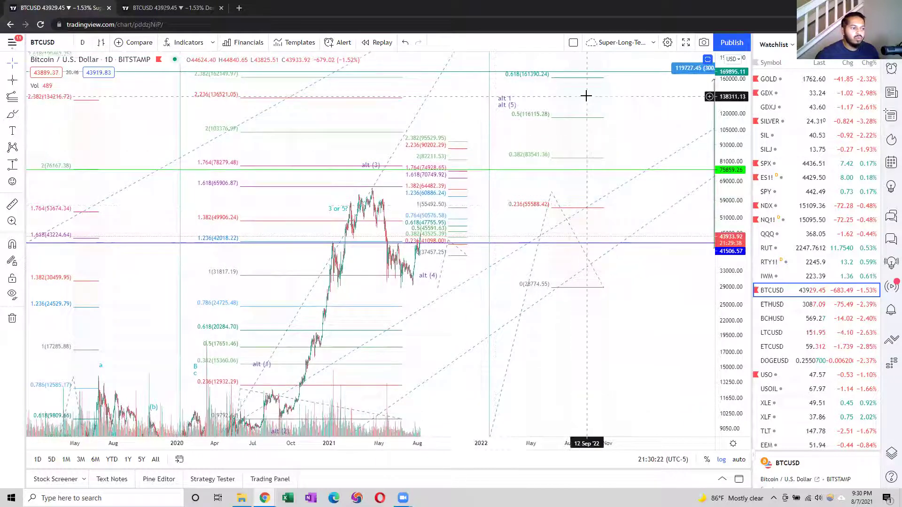